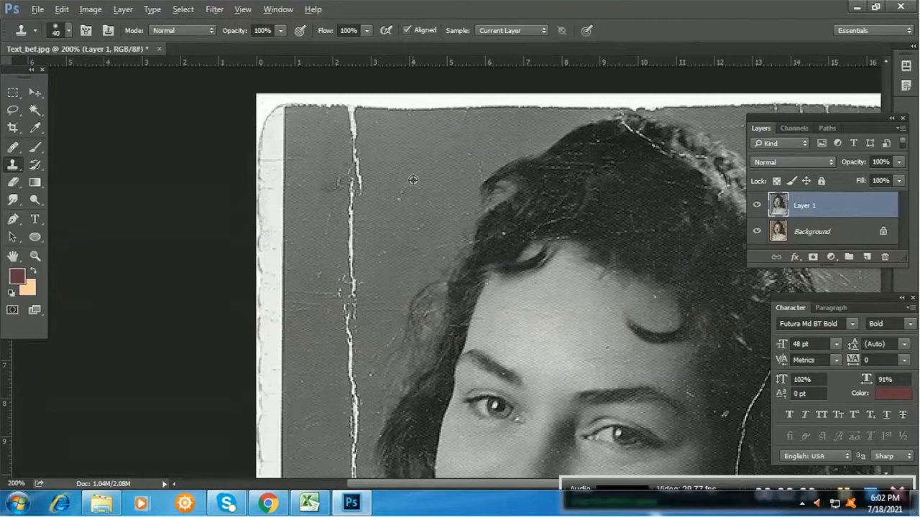
# Clone clean background over the long vertical crack at the photo's left side, reducing the brush size to 25
pyautogui.keyDown('alt'); pyautogui.click(407, 176); pyautogui.keyUp('alt')
pyautogui.click(355, 171)
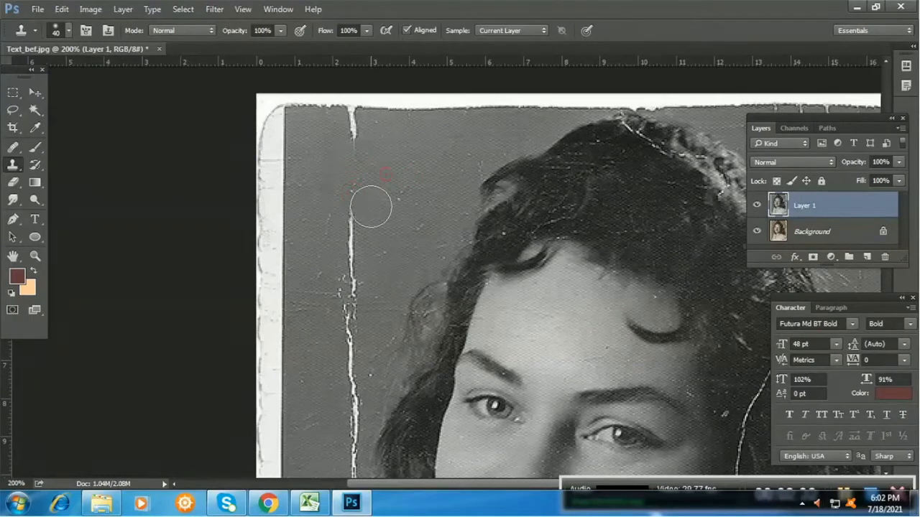
pyautogui.moveTo(355, 228); pyautogui.dragTo(352, 241)
pyautogui.press('[')
pyautogui.press('[')
pyautogui.press('[')
pyautogui.keyDown('alt'); pyautogui.click(369, 258); pyautogui.keyUp('alt')
pyautogui.moveTo(349, 328); pyautogui.dragTo(354, 424)
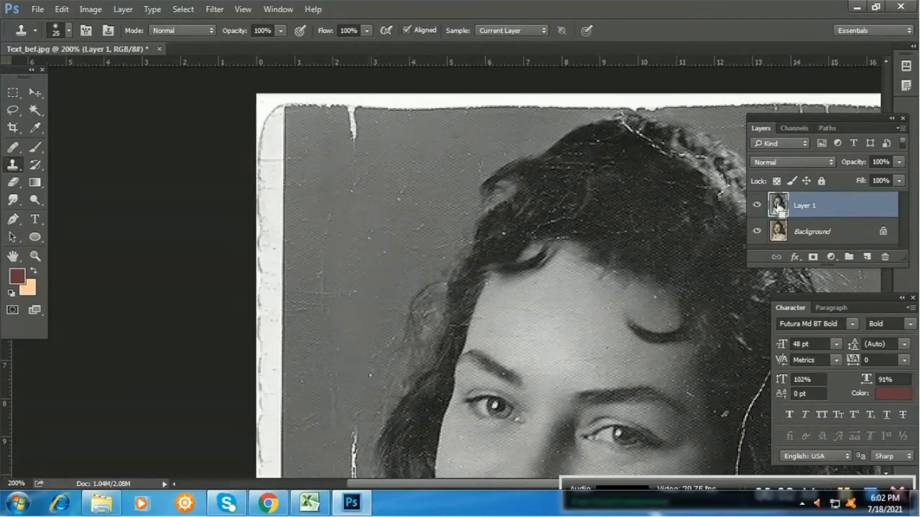
# Load Layer 1's outline as a selection and clone out the upper end of the vertical crack
pyautogui.keyDown('ctrl'); pyautogui.click(781, 209); pyautogui.keyUp('ctrl')
pyautogui.keyDown('alt'); pyautogui.click(330, 187); pyautogui.keyUp('alt')
pyautogui.click(354, 152)
pyautogui.moveTo(351, 123); pyautogui.dragTo(354, 137)
# Clone clean grey tones over the remaining crack and scratches in the lower left background beside the hair and shoulder
pyautogui.moveTo(365, 390); pyautogui.dragTo(398, 203)
pyautogui.keyDown('alt'); pyautogui.click(384, 176); pyautogui.keyUp('alt')
pyautogui.moveTo(390, 247); pyautogui.dragTo(383, 366)
pyautogui.moveTo(389, 324)
pyautogui.mouseDown()
pyautogui.moveTo(390, 355)
pyautogui.moveTo(383, 214)
pyautogui.moveTo(383, 246)
pyautogui.mouseUp()
pyautogui.keyDown('alt'); pyautogui.click(381, 220); pyautogui.keyUp('alt')
pyautogui.moveTo(387, 295)
pyautogui.mouseDown()
pyautogui.moveTo(377, 424)
pyautogui.moveTo(330, 277)
pyautogui.mouseUp()
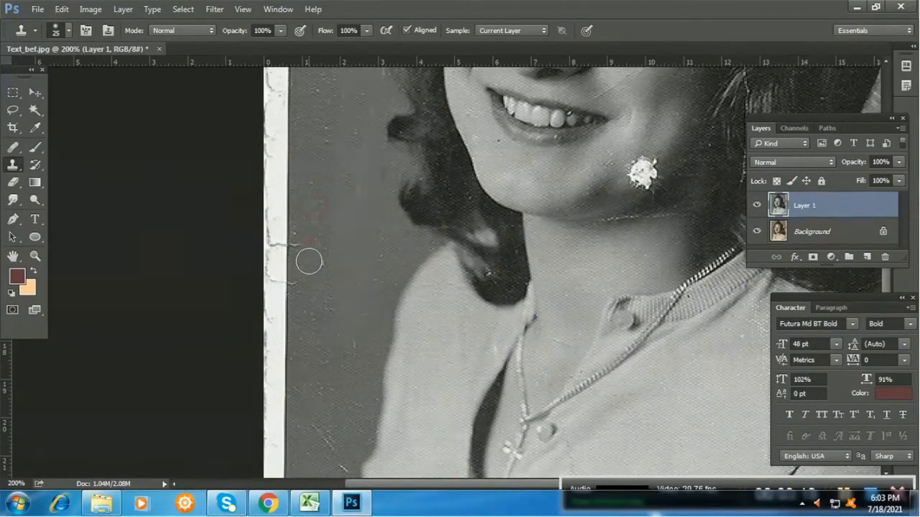
# Clone nearby skin over the white damage spot on the lower cheek and the scratches on the face
pyautogui.moveTo(609, 133); pyautogui.dragTo(571, 212)
pyautogui.keyDown('alt'); pyautogui.click(621, 225); pyautogui.keyUp('alt')
pyautogui.moveTo(611, 249); pyautogui.dragTo(608, 271)
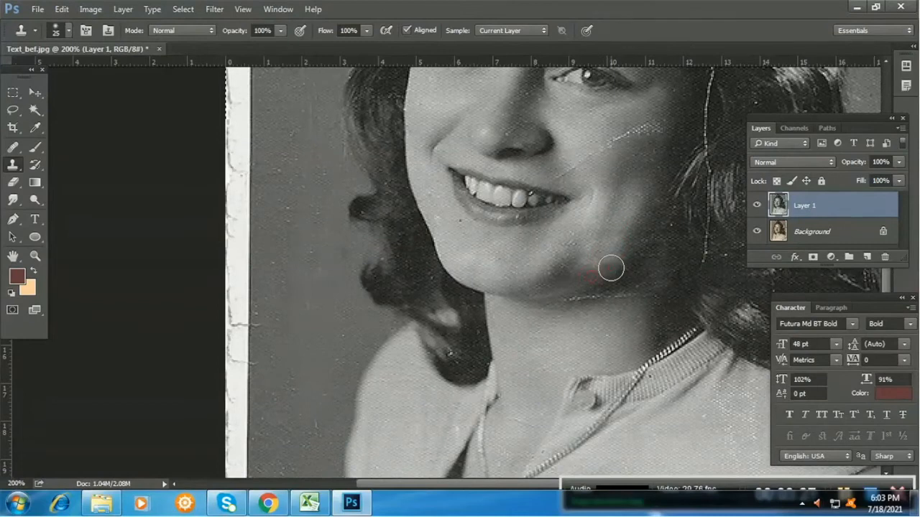
pyautogui.moveTo(643, 108); pyautogui.dragTo(580, 214)
pyautogui.hotkey('ctrl', 'r')
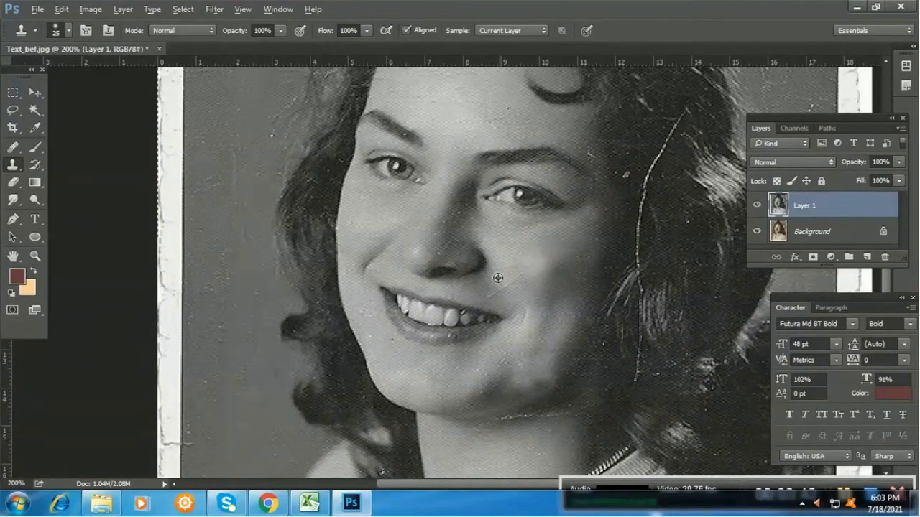
# Clone out the crack through the hair beside the face and the scratches in the upper right background
pyautogui.hotkey('ctrl', '-')
pyautogui.hotkey('ctrl', '-')
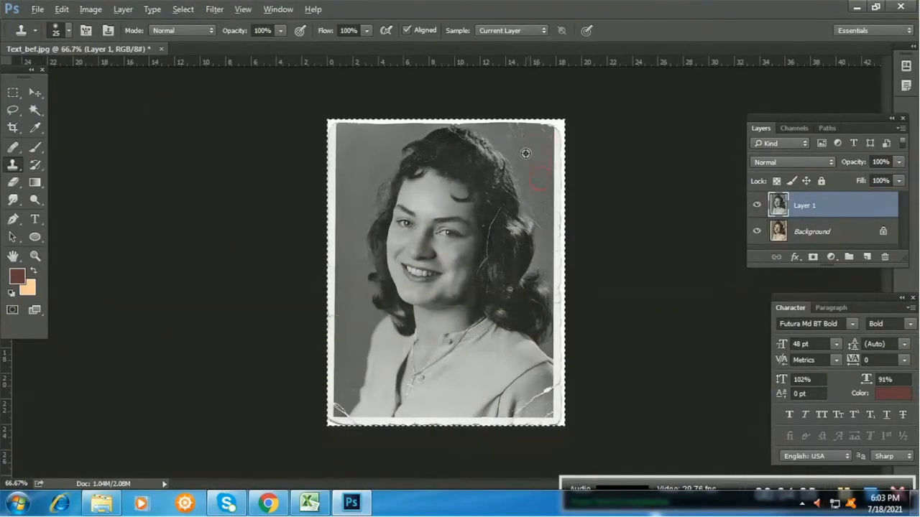
pyautogui.keyDown('alt'); pyautogui.click(500, 234); pyautogui.keyUp('alt')
pyautogui.moveTo(494, 214)
pyautogui.mouseDown()
pyautogui.moveTo(500, 207)
pyautogui.moveTo(488, 252)
pyautogui.mouseUp()
pyautogui.keyDown('alt'); pyautogui.click(492, 211); pyautogui.keyUp('alt')
pyautogui.click(492, 225)
pyautogui.keyDown('alt'); pyautogui.click(544, 137); pyautogui.keyUp('alt')
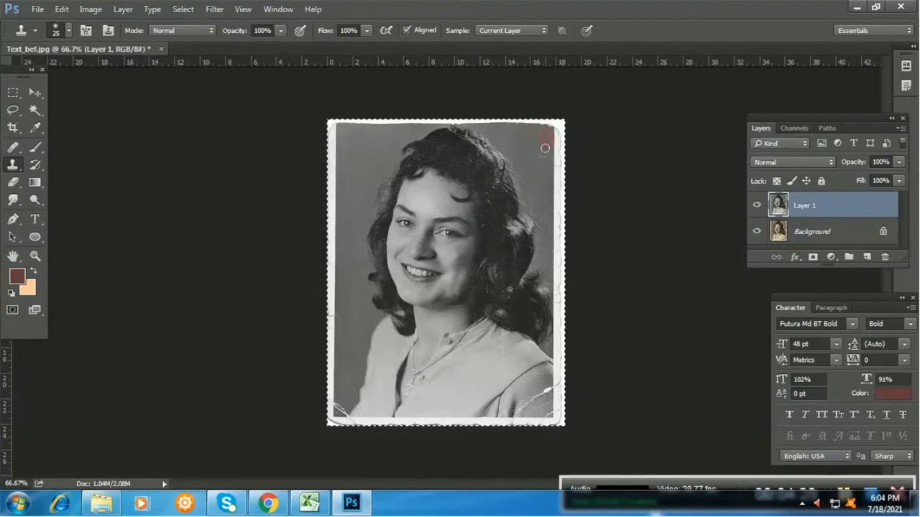
pyautogui.keyDown('alt'); pyautogui.click(489, 231); pyautogui.keyUp('alt')
# Clone over the tears in the photo's lower left corner and on the sleeve at the lower right
pyautogui.keyDown('alt'); pyautogui.click(356, 362); pyautogui.keyUp('alt')
pyautogui.moveTo(354, 388); pyautogui.dragTo(344, 413)
pyautogui.keyDown('alt'); pyautogui.click(342, 396); pyautogui.keyUp('alt')
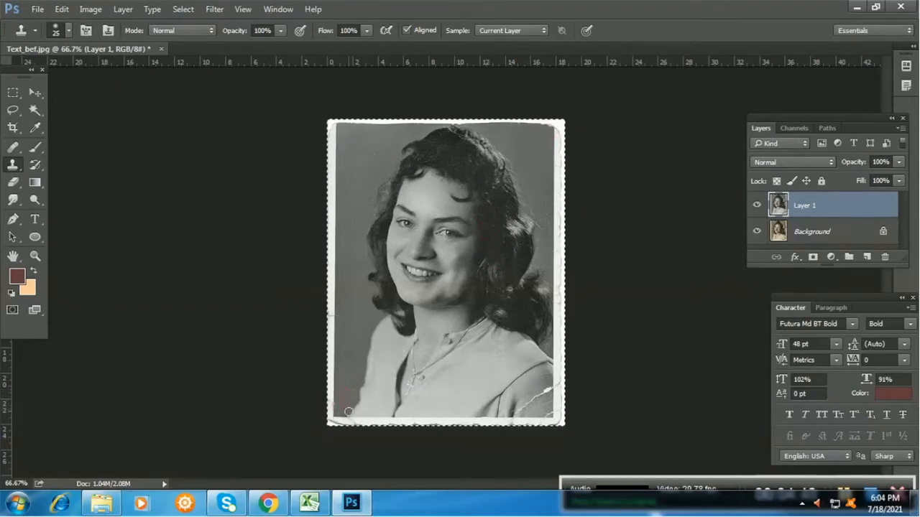
pyautogui.keyDown('alt'); pyautogui.click(533, 383); pyautogui.keyUp('alt')
pyautogui.moveTo(552, 387); pyautogui.dragTo(523, 402)
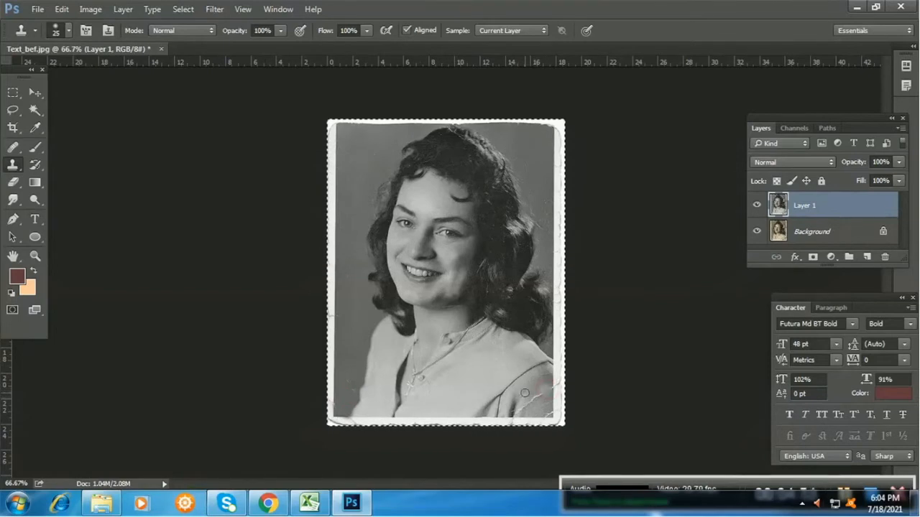
# Compare Layer 1 with the original by toggling its visibility and clone out marks on the right white border
pyautogui.click(757, 207)
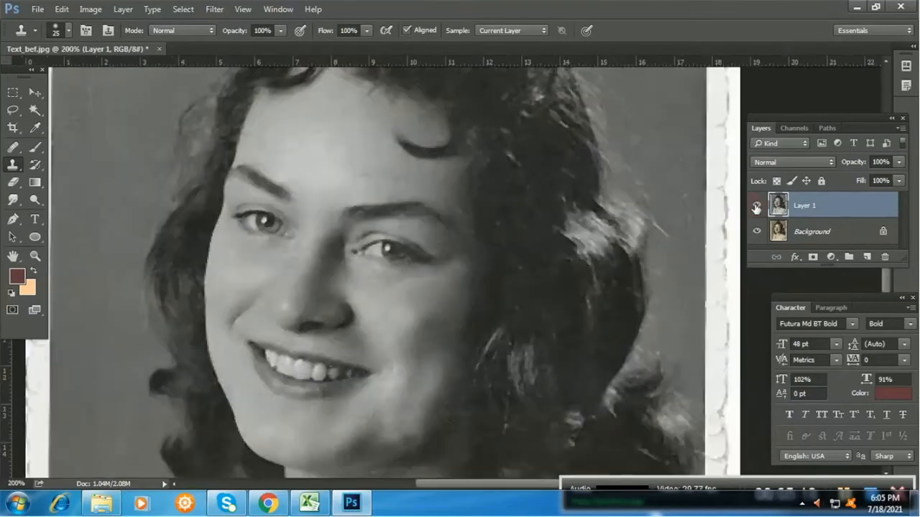
pyautogui.click(757, 206)
pyautogui.moveTo(605, 291); pyautogui.dragTo(503, 240)
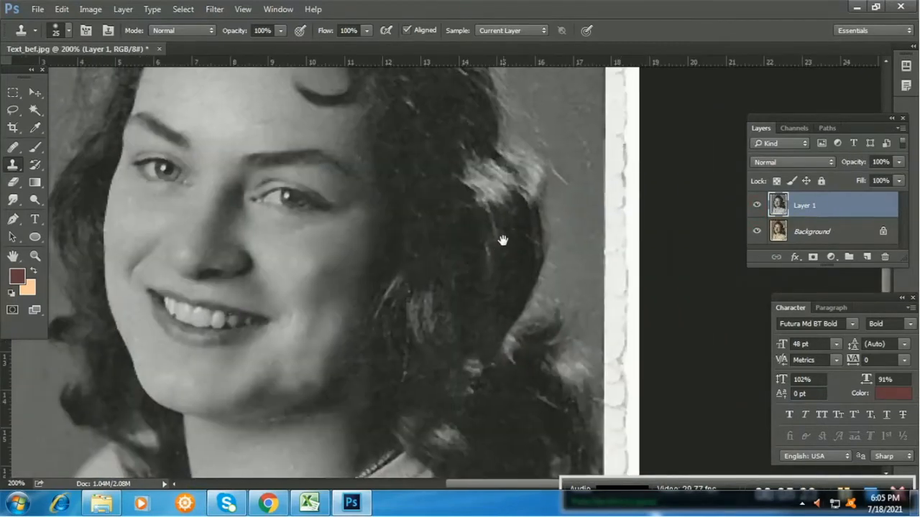
pyautogui.keyDown('alt'); pyautogui.click(623, 106); pyautogui.keyUp('alt')
pyautogui.moveTo(624, 149); pyautogui.dragTo(628, 196)
# Patch the thick white tear on the lower right sleeve using the Patch tool and deselect
pyautogui.moveTo(549, 469)
pyautogui.mouseDown()
pyautogui.moveTo(539, 197)
pyautogui.moveTo(567, 76)
pyautogui.mouseUp()
pyautogui.click(13, 147)
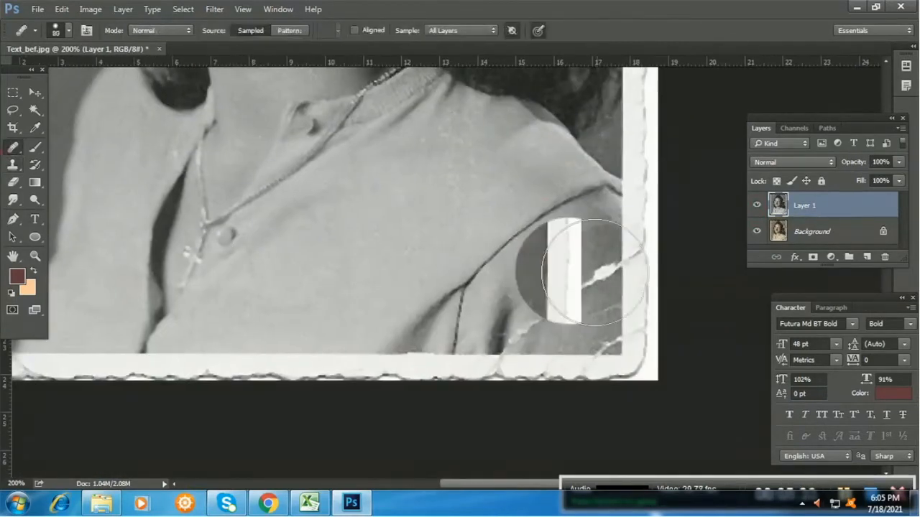
pyautogui.rightClick(13, 148)
pyautogui.click(65, 174)
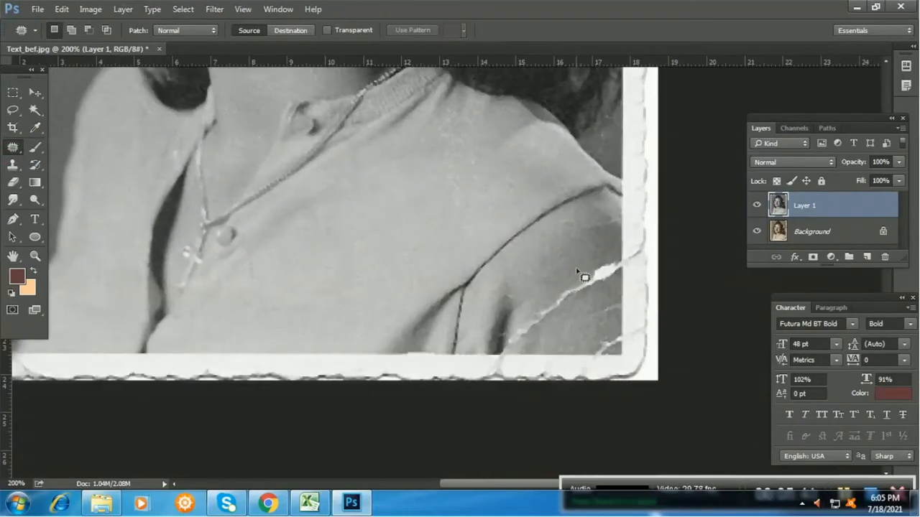
pyautogui.moveTo(618, 281); pyautogui.dragTo(574, 266)
pyautogui.moveTo(598, 270)
pyautogui.mouseDown()
pyautogui.moveTo(591, 235)
pyautogui.moveTo(620, 260)
pyautogui.moveTo(597, 253)
pyautogui.moveTo(619, 283)
pyautogui.mouseUp()
pyautogui.press('s')
pyautogui.hotkey('ctrl', 'd')
# Clone clean border over the tear and dark line on the right white border beside the sleeve
pyautogui.keyDown('alt'); pyautogui.click(597, 244); pyautogui.keyUp('alt')
pyautogui.keyDown('alt'); pyautogui.click(637, 230); pyautogui.keyUp('alt')
pyautogui.moveTo(639, 253); pyautogui.dragTo(645, 297)
pyautogui.keyDown('alt'); pyautogui.click(637, 256); pyautogui.keyUp('alt')
# Clone fabric tones over the remaining diagonal tears on the lower right sleeve
pyautogui.keyDown('alt'); pyautogui.click(557, 257); pyautogui.keyUp('alt')
pyautogui.moveTo(575, 283)
pyautogui.mouseDown()
pyautogui.moveTo(549, 311)
pyautogui.moveTo(530, 329)
pyautogui.mouseUp()
pyautogui.keyDown('alt'); pyautogui.click(538, 305); pyautogui.keyUp('alt')
pyautogui.keyDown('alt'); pyautogui.click(588, 294); pyautogui.keyUp('alt')
pyautogui.moveTo(613, 309); pyautogui.dragTo(599, 314)
pyautogui.moveTo(611, 332); pyautogui.dragTo(604, 350)
pyautogui.keyDown('alt'); pyautogui.click(608, 319); pyautogui.keyUp('alt')
pyautogui.click(612, 336)
pyautogui.keyDown('alt'); pyautogui.click(506, 316); pyautogui.keyUp('alt')
pyautogui.moveTo(505, 323); pyautogui.dragTo(505, 336)
# Clone clean white over the ragged dark line along the bottom border up to the lower right corner
pyautogui.moveTo(217, 317)
pyautogui.mouseDown()
pyautogui.moveTo(423, 273)
pyautogui.moveTo(476, 276)
pyautogui.mouseUp()
pyautogui.keyDown('alt'); pyautogui.click(370, 326); pyautogui.keyUp('alt')
pyautogui.moveTo(370, 331)
pyautogui.mouseDown()
pyautogui.moveTo(649, 338)
pyautogui.moveTo(425, 283)
pyautogui.mouseUp()
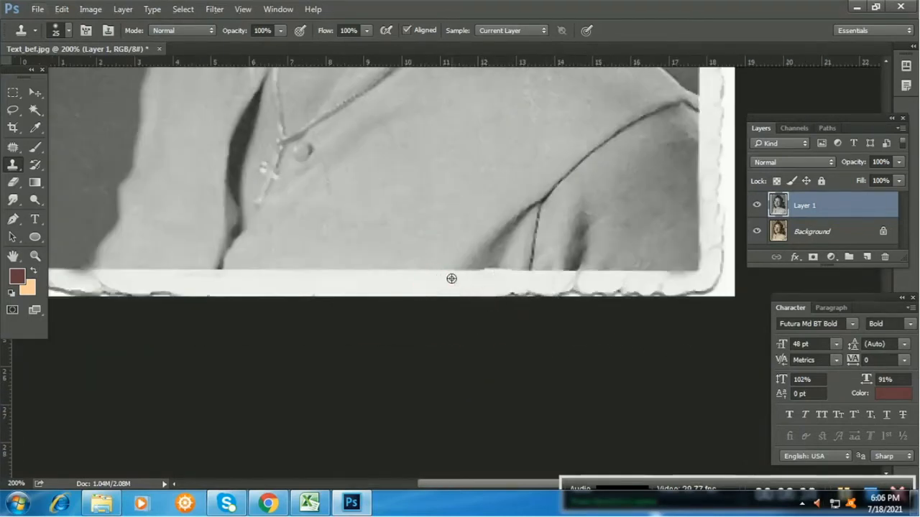
pyautogui.moveTo(508, 305)
pyautogui.mouseDown()
pyautogui.moveTo(492, 285)
pyautogui.moveTo(578, 293)
pyautogui.moveTo(569, 295)
pyautogui.moveTo(571, 287)
pyautogui.moveTo(698, 295)
pyautogui.moveTo(673, 292)
pyautogui.moveTo(709, 277)
pyautogui.mouseUp()
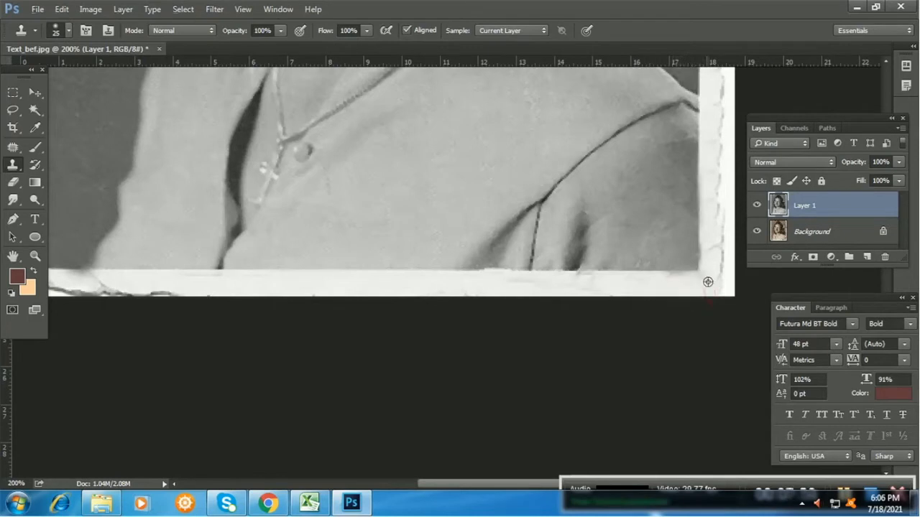
# Compare the whole retouched photo with the original by repeatedly toggling Layer 1's visibility
pyautogui.hotkey('ctrl', '-')
pyautogui.hotkey('ctrl', '-')
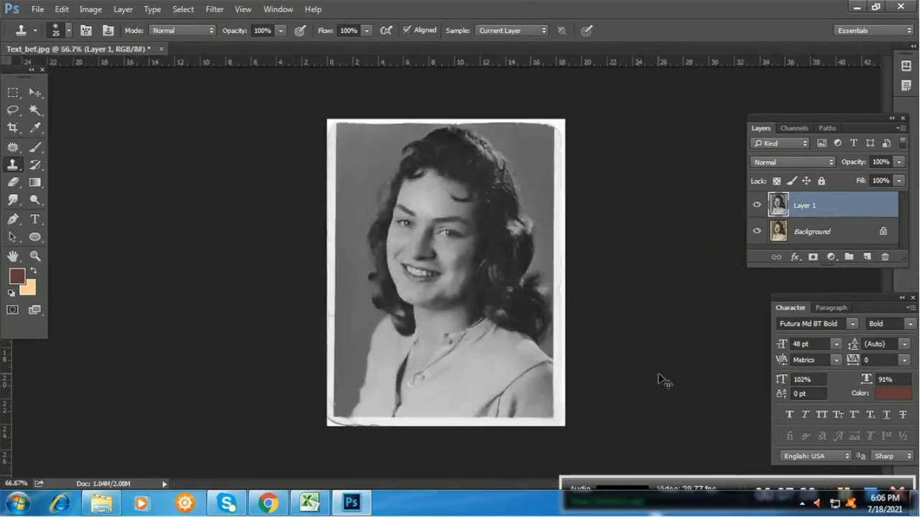
pyautogui.click(756, 206)
pyautogui.click(756, 205)
pyautogui.click(756, 205)
pyautogui.click(756, 207)
pyautogui.click(756, 207)
pyautogui.click(756, 207)
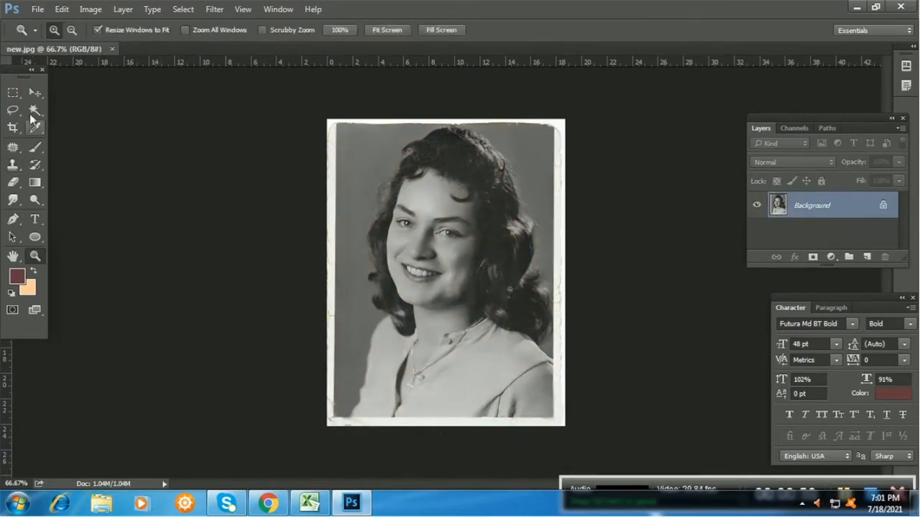
# Duplicate the Background layer of new.jpg
pyautogui.click(33, 93)
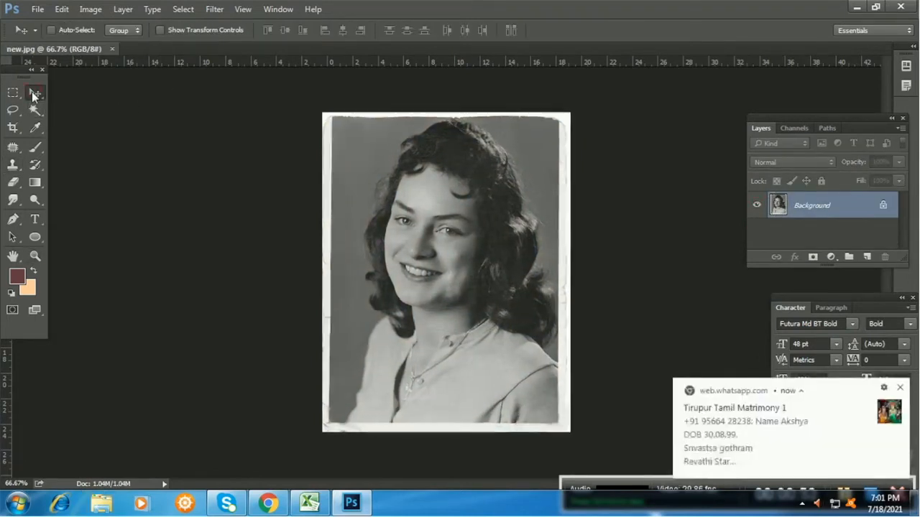
pyautogui.hotkey('ctrl', '1')
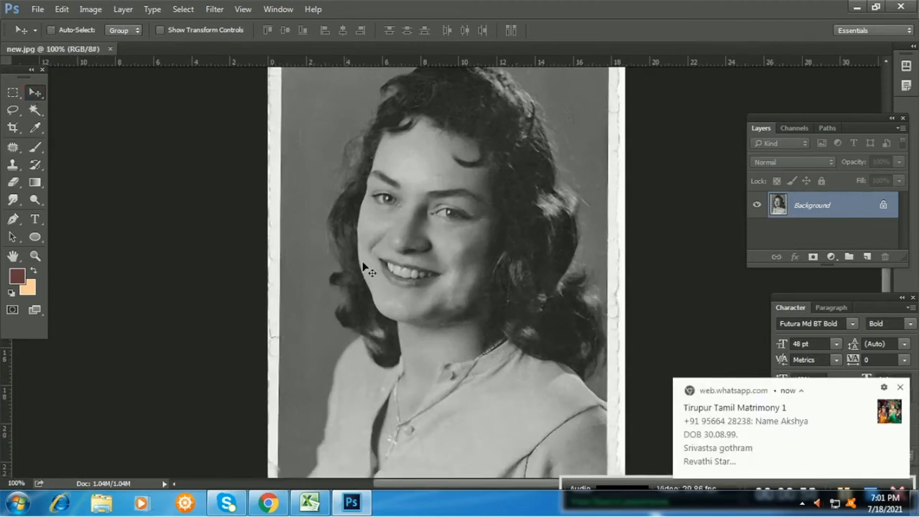
pyautogui.moveTo(520, 208); pyautogui.dragTo(444, 230)
pyautogui.hotkey('ctrl', 'j')
# Trace the hair's outer edge with a Pen path from the lower left curl up to the crown
pyautogui.press('p')
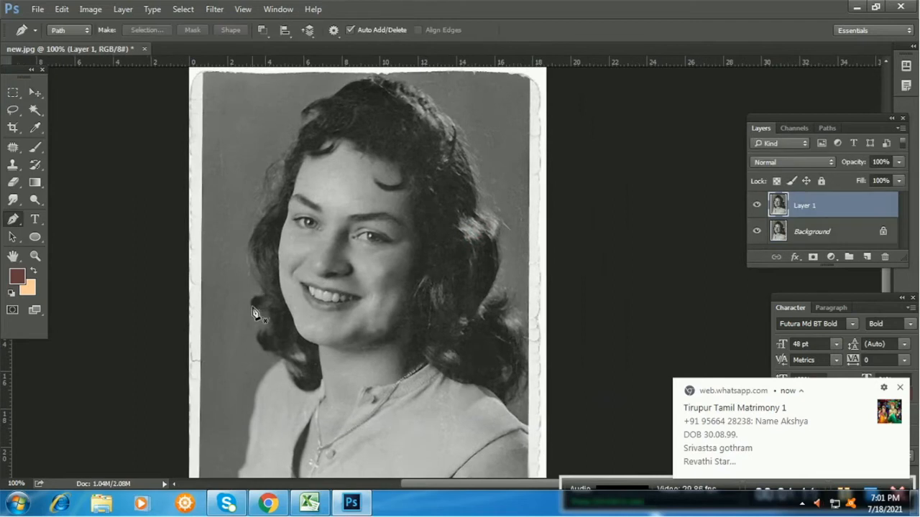
pyautogui.click(255, 306)
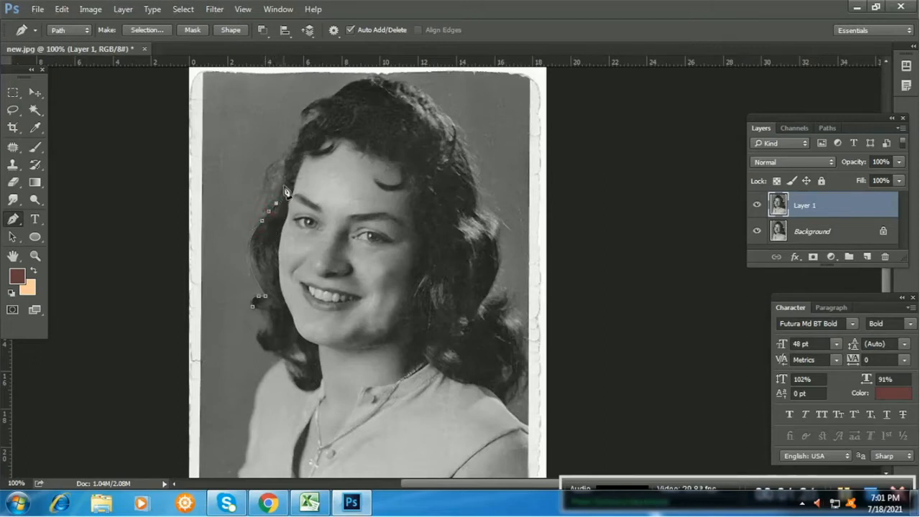
pyautogui.moveTo(314, 123); pyautogui.dragTo(306, 160)
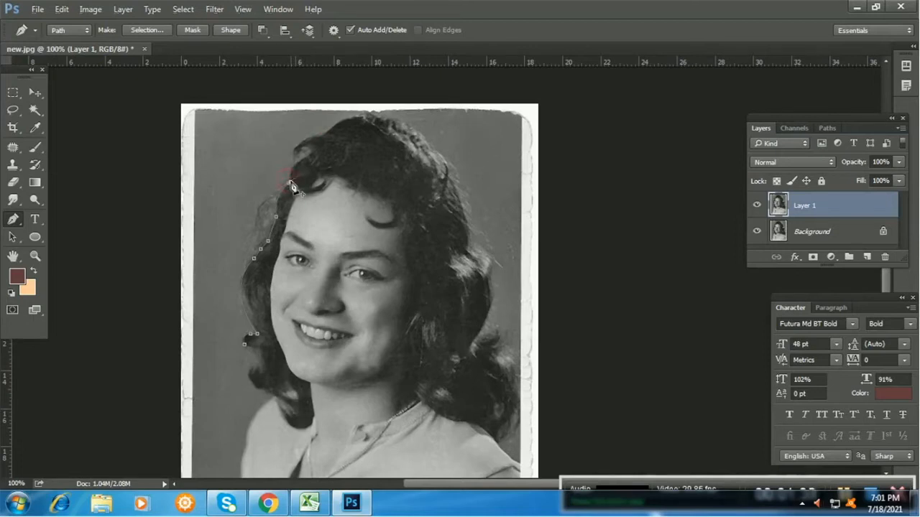
pyautogui.click(311, 157)
pyautogui.click(313, 152)
pyautogui.click(296, 152)
pyautogui.click(325, 137)
pyautogui.click(363, 116)
pyautogui.click(378, 116)
pyautogui.click(385, 122)
# Continue the hair path down the outer right edge to the ends of the curls above the shoulder
pyautogui.moveTo(485, 218); pyautogui.dragTo(447, 201)
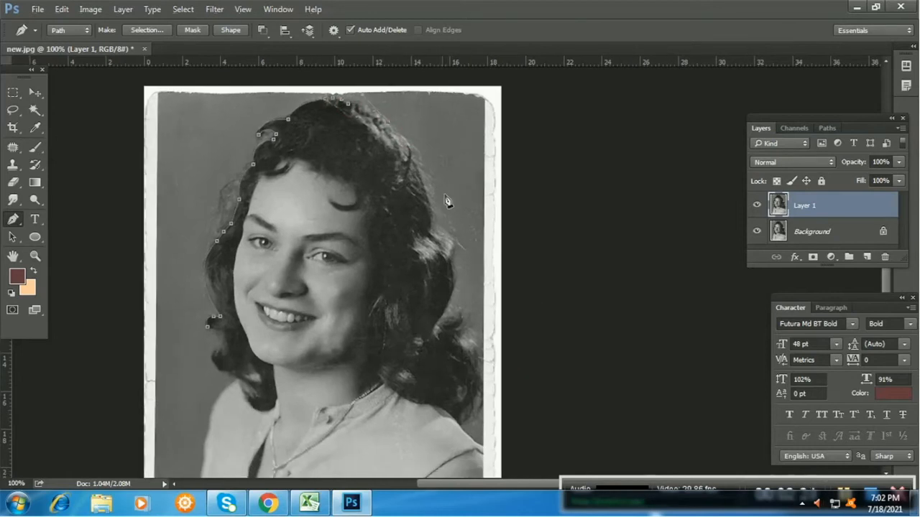
pyautogui.click(452, 332)
pyautogui.click(470, 328)
pyautogui.click(480, 365)
pyautogui.click(483, 397)
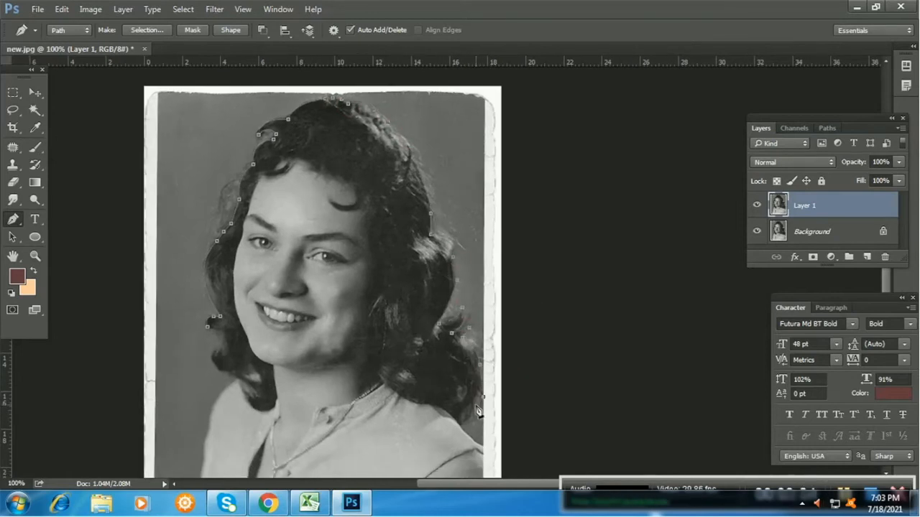
pyautogui.click(470, 408)
# Trace the hair's inner edge around the neck, cheek and forehead and down to the lower left curls
pyautogui.moveTo(426, 396); pyautogui.dragTo(412, 343)
pyautogui.click(429, 354)
pyautogui.moveTo(362, 313); pyautogui.dragTo(343, 269)
pyautogui.click(367, 234)
pyautogui.click(361, 192)
pyautogui.click(359, 131)
pyautogui.click(316, 147)
pyautogui.click(302, 109)
pyautogui.click(283, 105)
pyautogui.click(271, 106)
pyautogui.click(253, 116)
pyautogui.click(238, 132)
pyautogui.click(221, 206)
pyautogui.moveTo(235, 283); pyautogui.dragTo(256, 311)
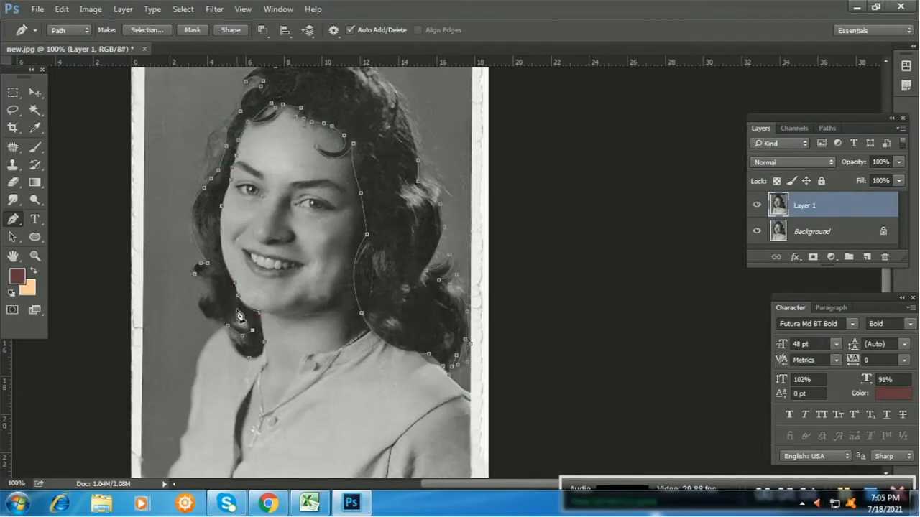
# Convert the hair path to a selection and copy the hair to a new layer
pyautogui.rightClick(209, 273)
pyautogui.click(251, 241)
pyautogui.press('Return')
pyautogui.hotkey('ctrl', 'j')
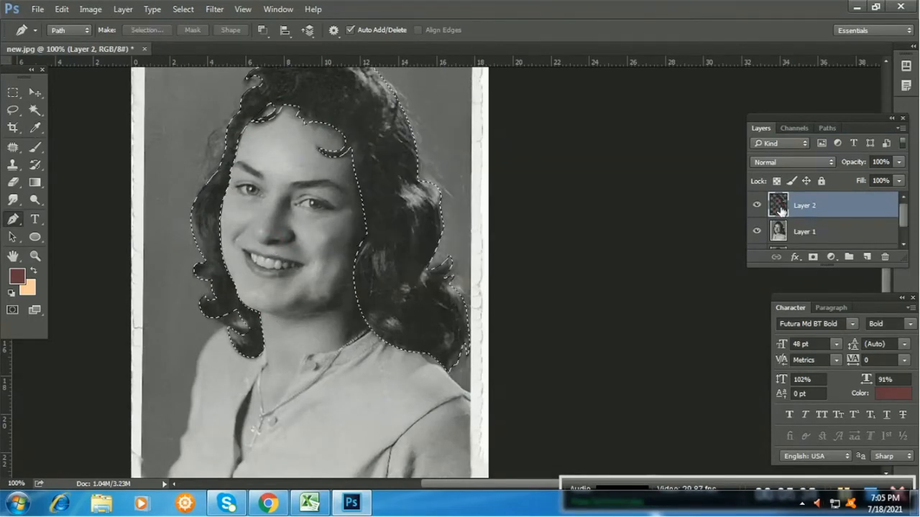
# Add a new layer and fill the hair selection with the near-black foreground color 050505
pyautogui.click(866, 257)
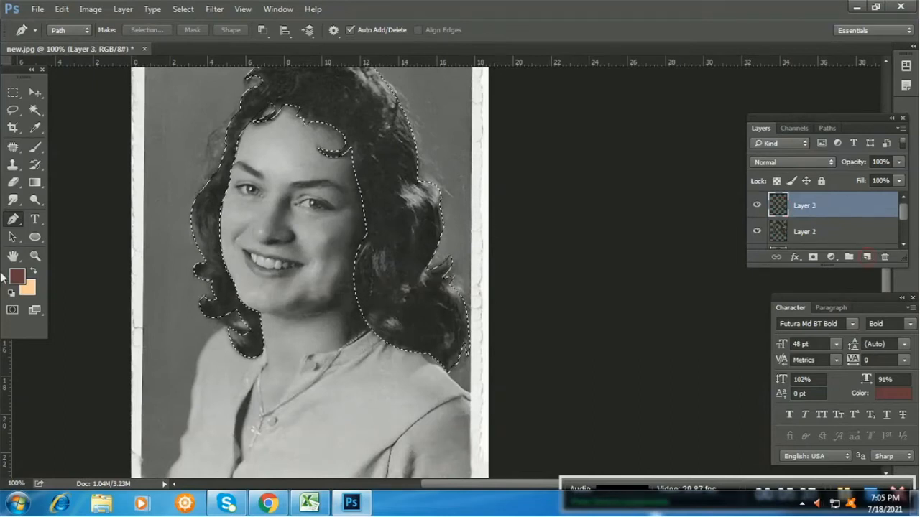
pyautogui.click(18, 275)
pyautogui.moveTo(177, 284); pyautogui.dragTo(121, 317)
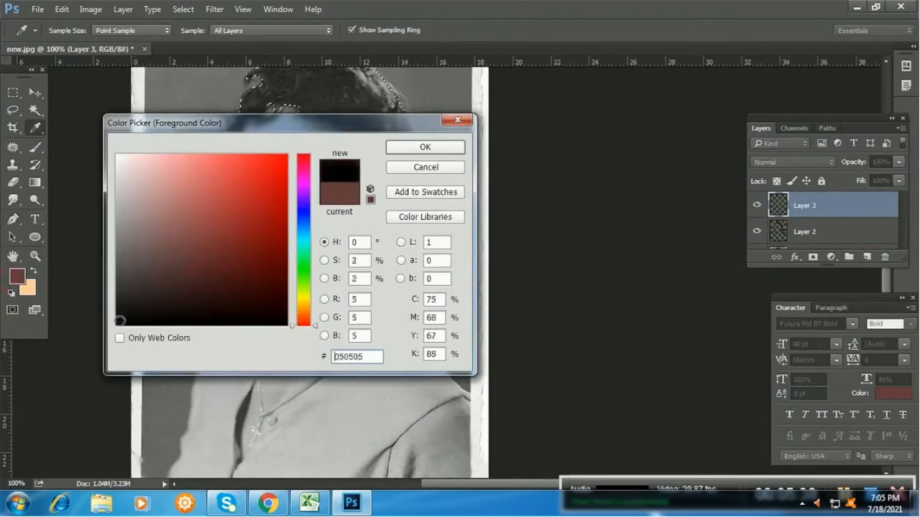
pyautogui.click(421, 148)
pyautogui.press('p')
pyautogui.hotkey('alt', 'BackSpace')
# Blend the black hair fill with Soft Light, deselect, and set the layer's opacity to 62%
pyautogui.click(35, 92)
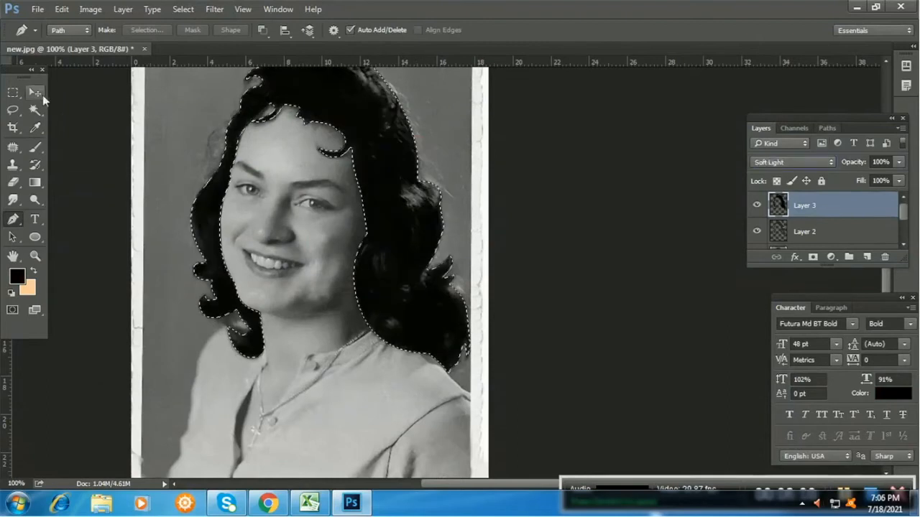
pyautogui.hotkey('shift', 'alt', 'f')
pyautogui.hotkey('ctrl', 'd')
pyautogui.hotkey('ctrl', '-')
pyautogui.press('6')
pyautogui.press('2')
# Try other blend modes on the hair fill layer and merge it down into the copied hair layer
pyautogui.hotkey('shift', 'alt', 'y')
pyautogui.hotkey('ctrl', 'l')
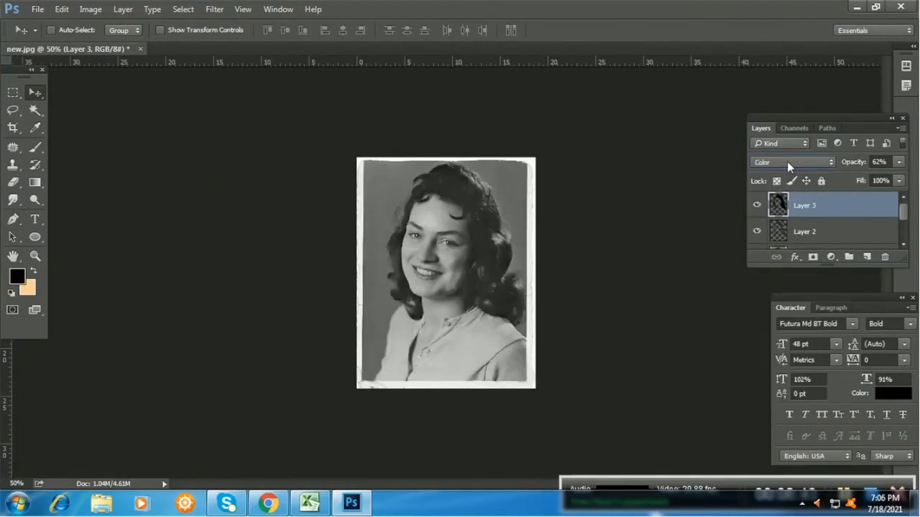
pyautogui.press('Escape')
pyautogui.hotkey('ctrl', 'e')
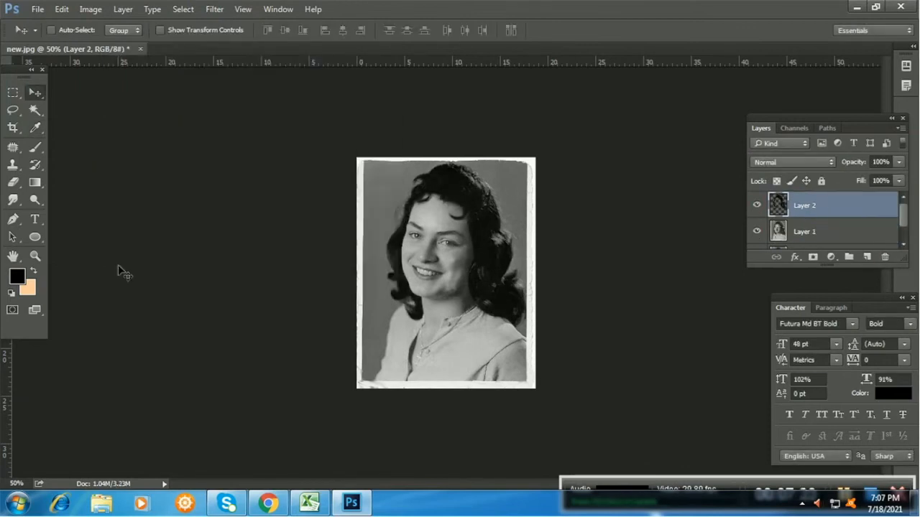
# Hide the darkened hair layer and make Layer 1 the active layer
pyautogui.press('z')
pyautogui.hotkey('ctrl', '+')
pyautogui.scroll(-2, 758, 238)
pyautogui.click(756, 209)
pyautogui.click(805, 209)
pyautogui.hotkey('ctrl', '+')
# Trace a closed Pen path around the left front panel of the blouse
pyautogui.press('p')
pyautogui.scroll(-3, 341, 282)
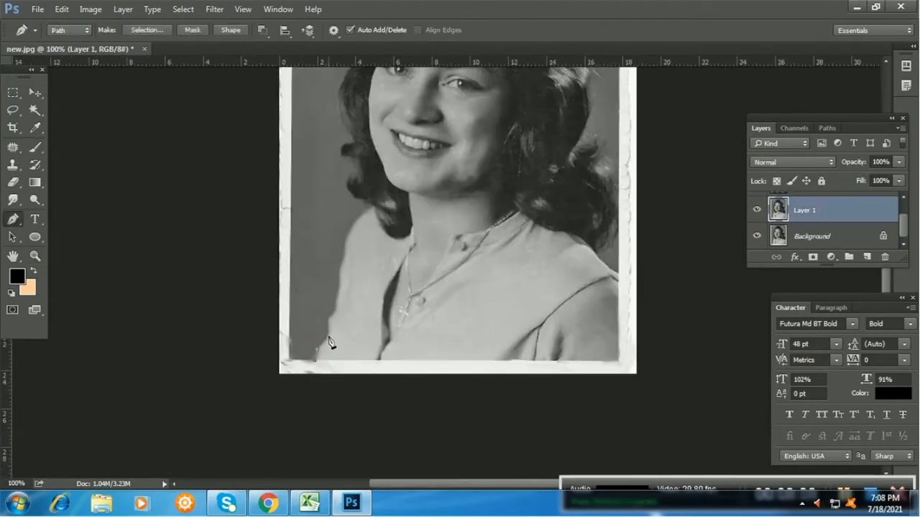
pyautogui.click(379, 357)
pyautogui.click(317, 359)
# Turn the blouse path into a selection, copy that area to a new layer, and show the hair layer again
pyautogui.rightClick(351, 322)
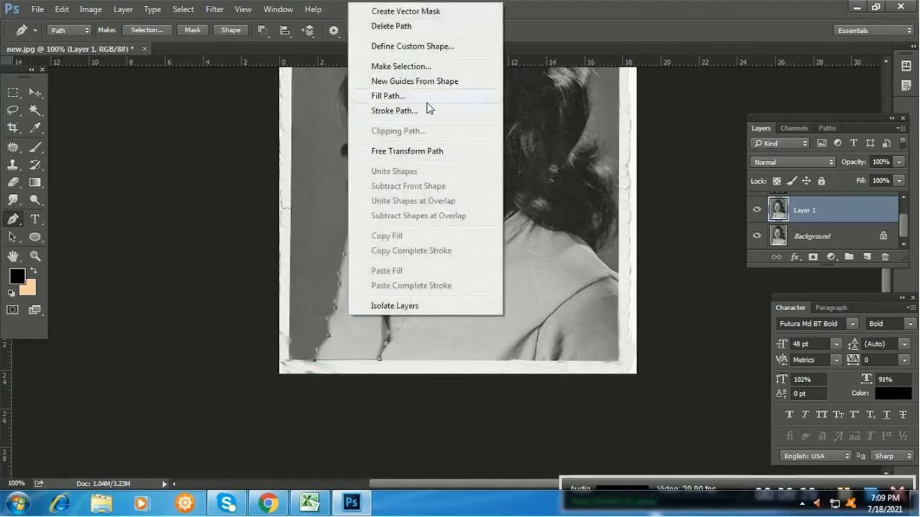
pyautogui.click(403, 66)
pyautogui.click(532, 139)
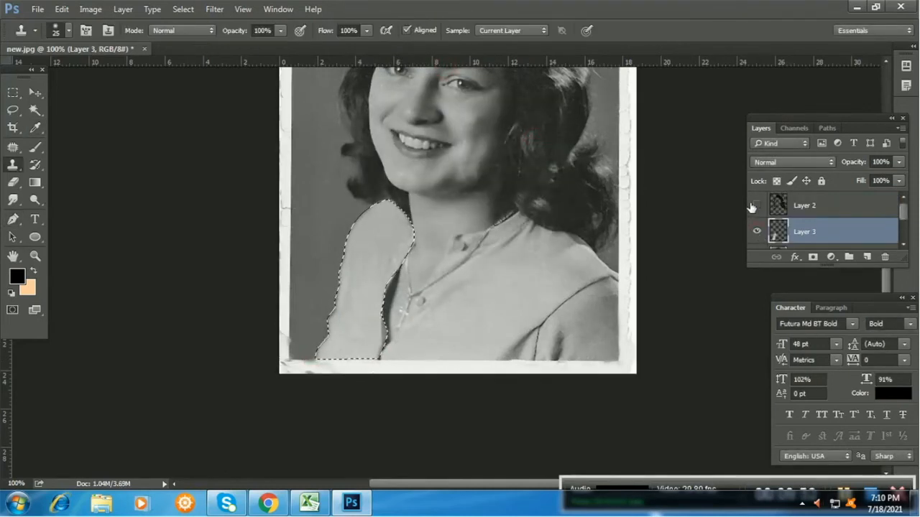
pyautogui.click(755, 207)
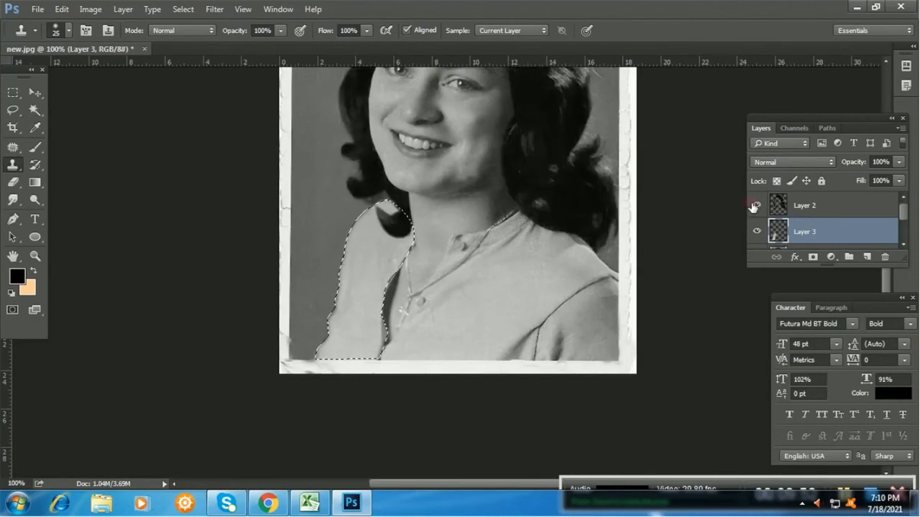
# Fill the selected blouse panel with bright red on a new layer in Color blend mode and merge it down into Layer 3
pyautogui.click(867, 257)
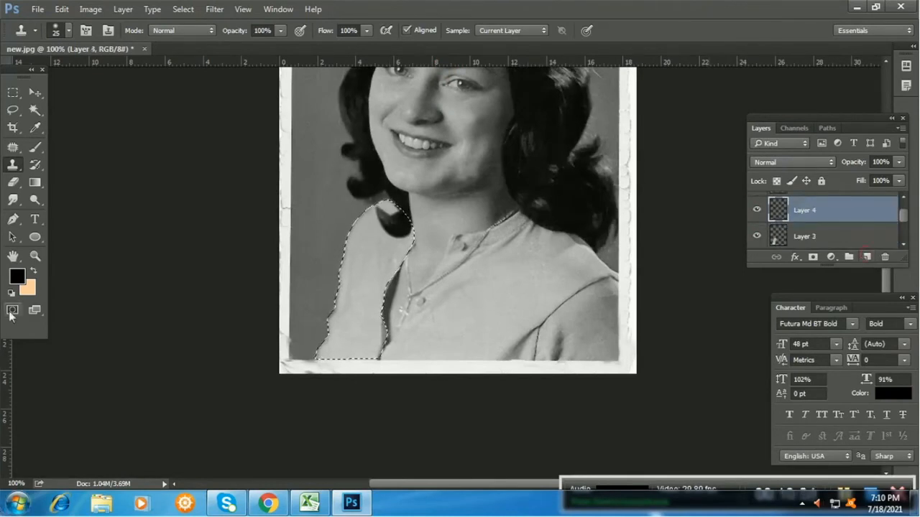
pyautogui.click(18, 277)
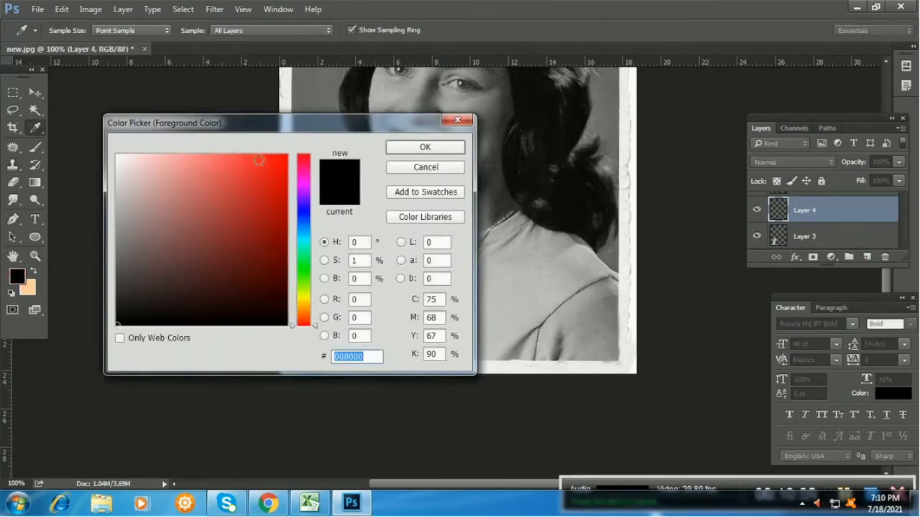
pyautogui.click(259, 156)
pyautogui.click(423, 147)
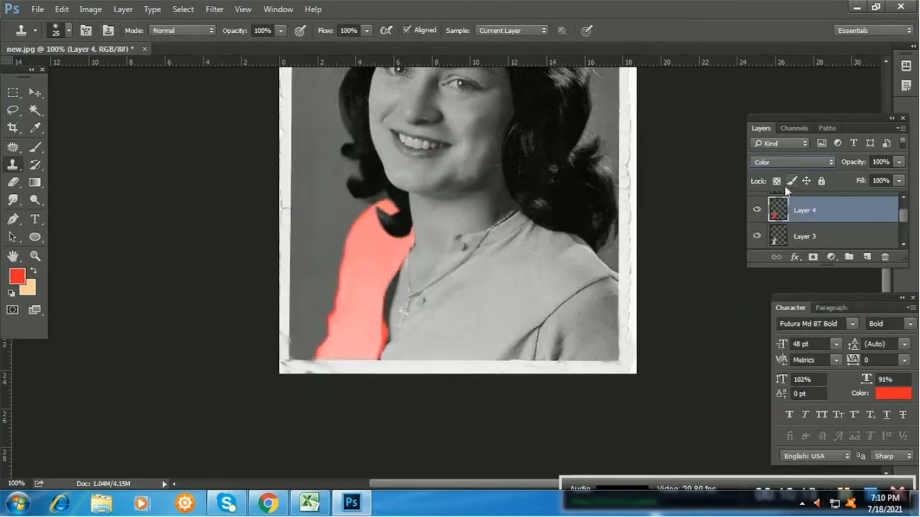
pyautogui.scroll(6, 799, 161)
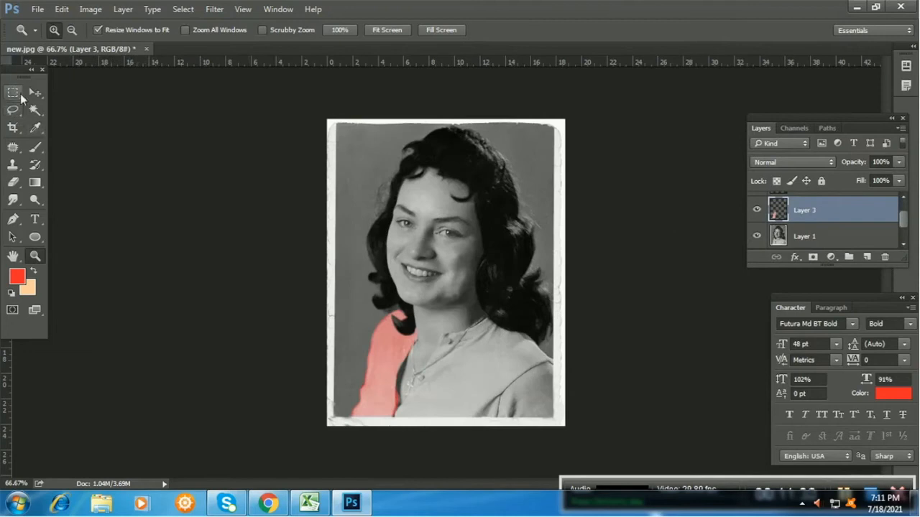
# Make Layer 1 active and trace a closed Pen path around the right front panel and sleeve of the blouse
pyautogui.click(33, 92)
pyautogui.click(12, 220)
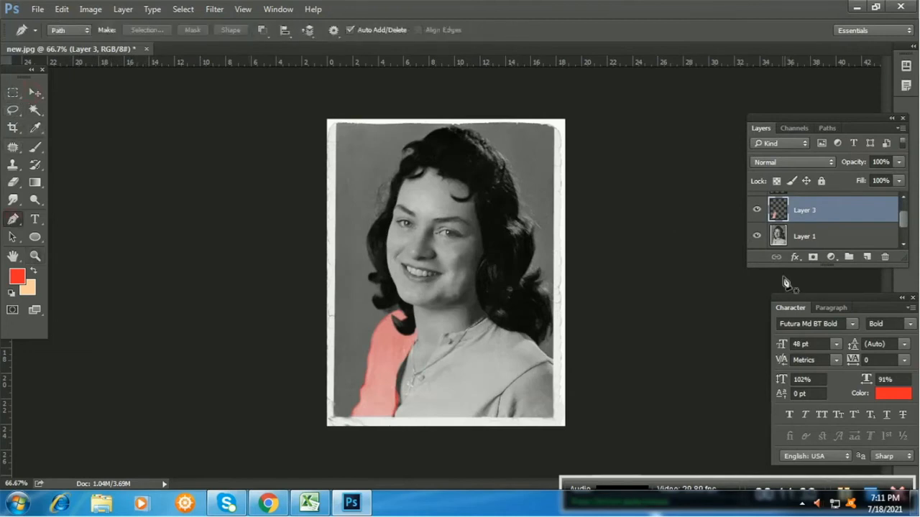
pyautogui.click(805, 237)
pyautogui.click(400, 403)
pyautogui.click(434, 360)
pyautogui.click(493, 311)
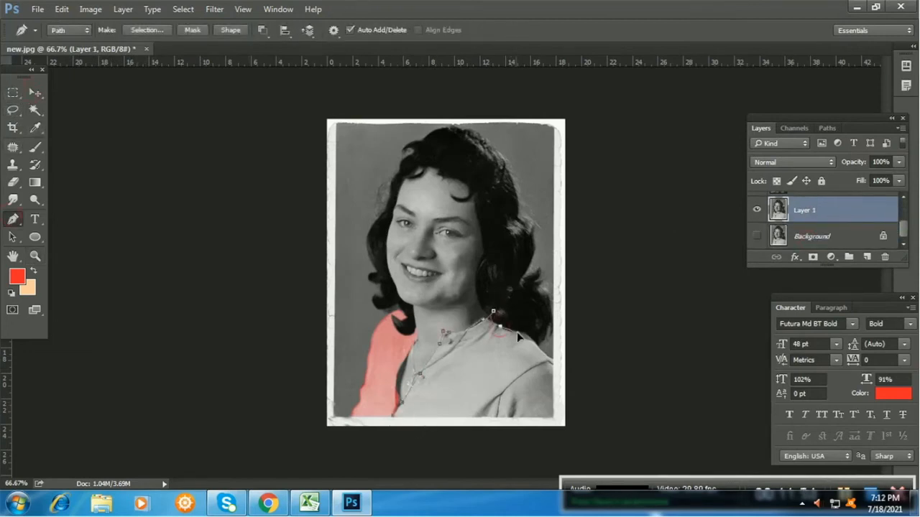
pyautogui.click(554, 358)
pyautogui.click(554, 417)
pyautogui.click(394, 416)
# Turn the path into a selection, copy it to a new layer, and fill it red on another layer in Color mode
pyautogui.hotkey('ctrl', 'Return')
pyautogui.click(867, 256)
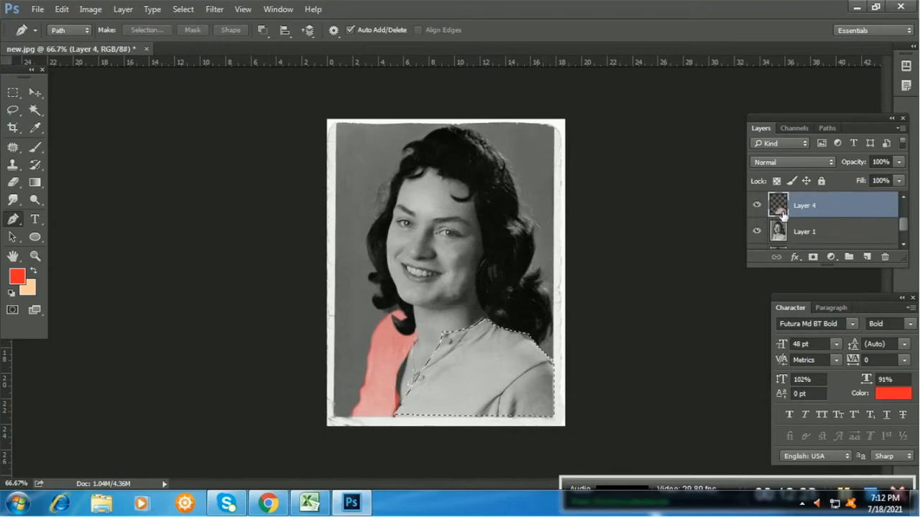
pyautogui.hotkey('alt', 'BackSpace')
pyautogui.click(792, 162)
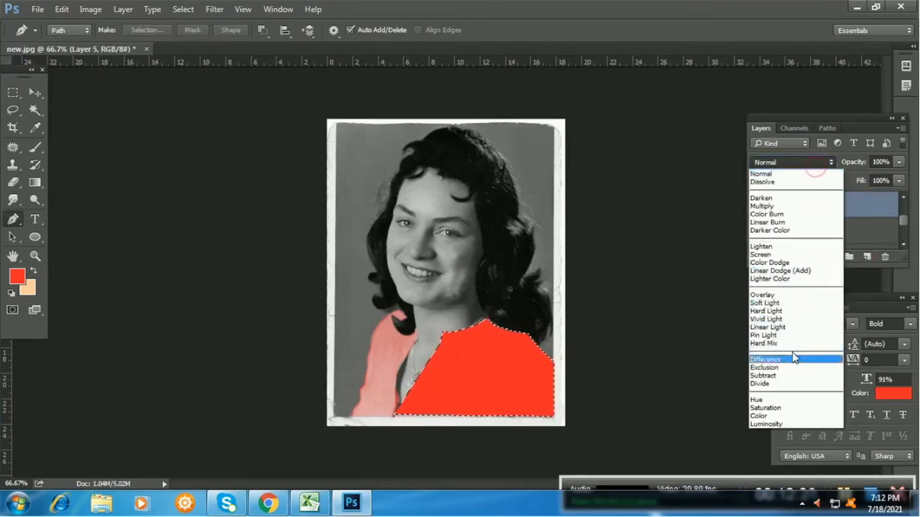
pyautogui.click(782, 415)
# Toggle Layer 1's visibility to examine the separated hair and red blouse pieces against the portrait
pyautogui.scroll(-1, 758, 223)
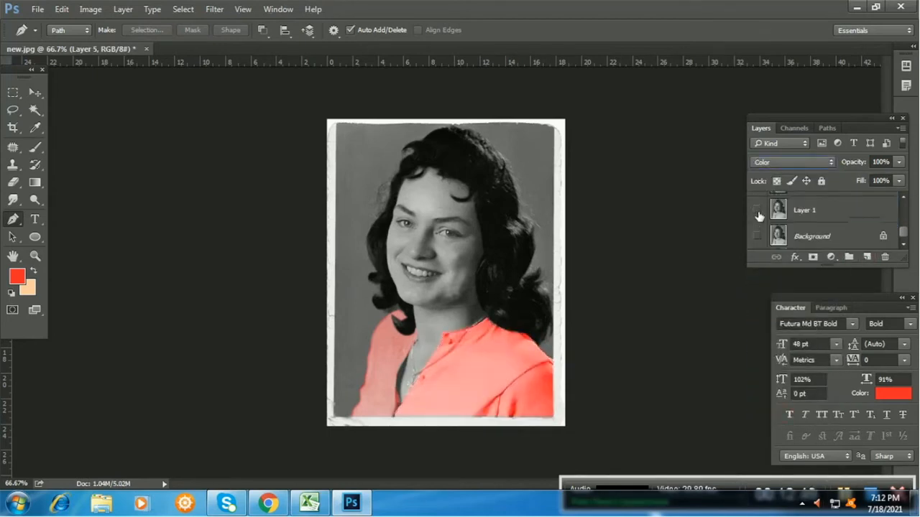
pyautogui.click(758, 211)
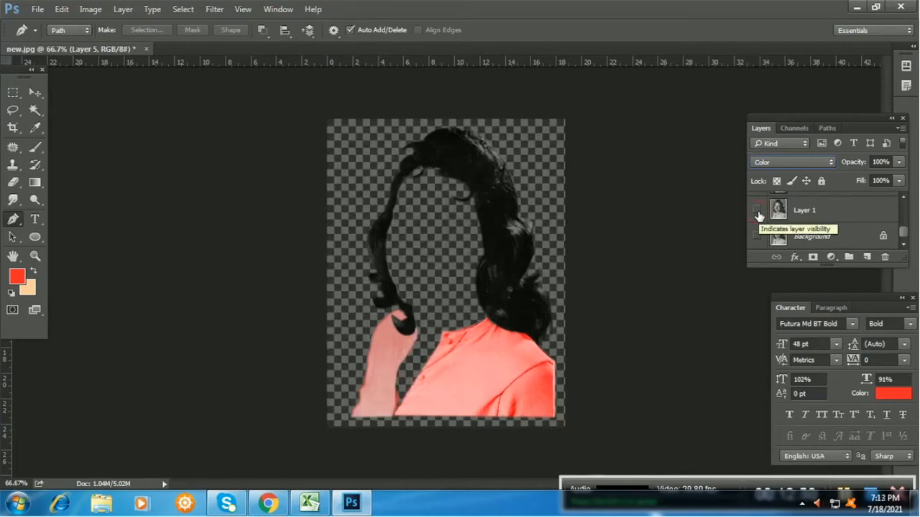
pyautogui.click(757, 212)
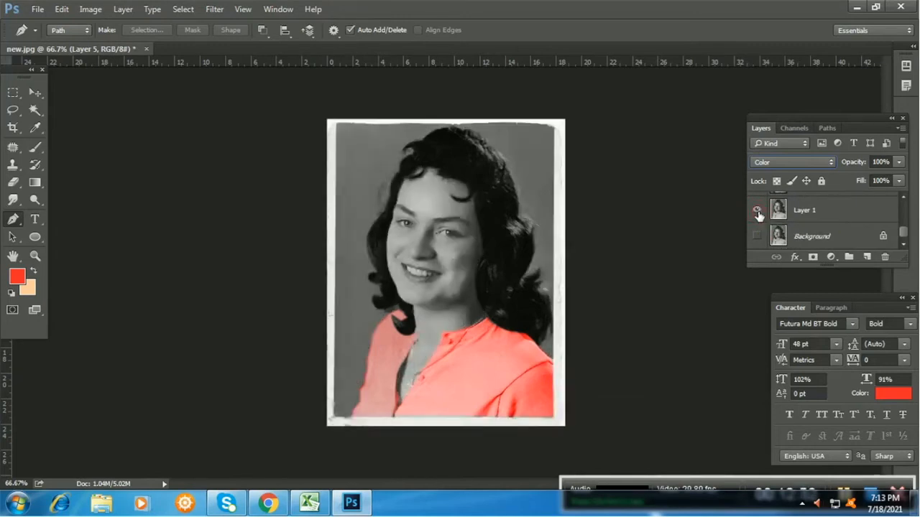
pyautogui.click(757, 211)
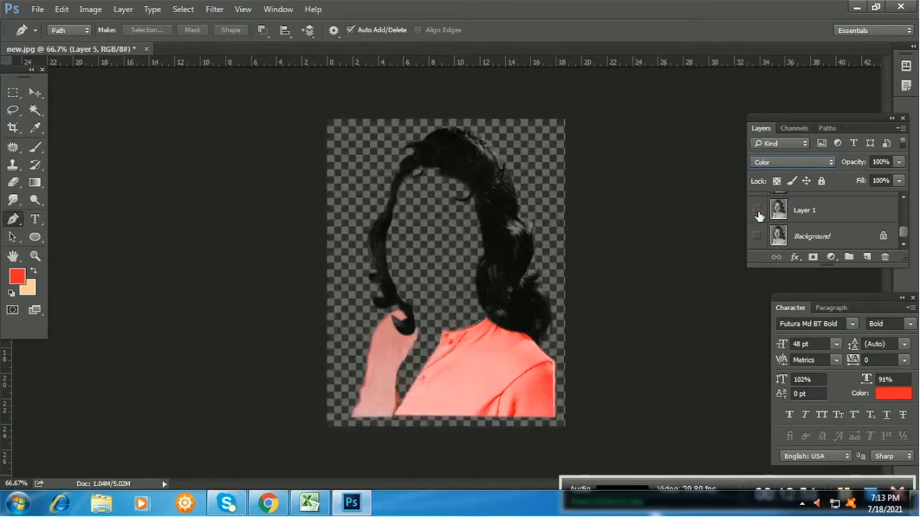
pyautogui.click(758, 212)
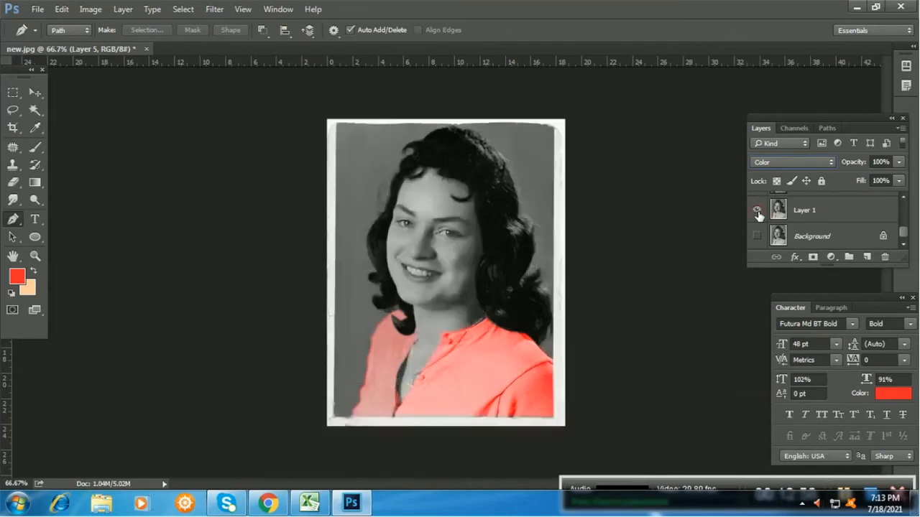
pyautogui.click(757, 211)
pyautogui.click(758, 211)
pyautogui.click(758, 211)
pyautogui.click(758, 211)
# With Layer 1 active, trace a closed Pen path around the necklace chain and its cross pendant
pyautogui.hotkey('ctrl', '+')
pyautogui.hotkey('ctrl', '+')
pyautogui.moveTo(388, 333); pyautogui.dragTo(394, 246)
pyautogui.click(804, 209)
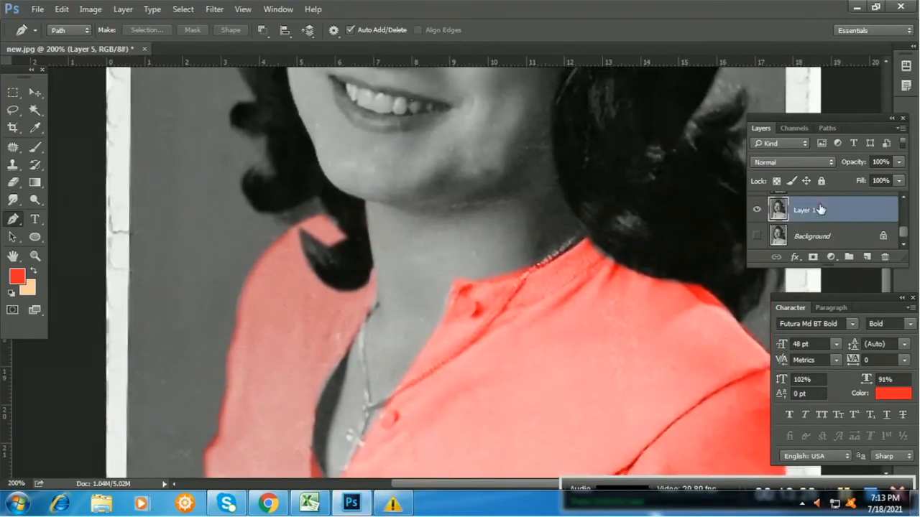
pyautogui.scroll(3, 827, 216)
pyautogui.click(805, 210)
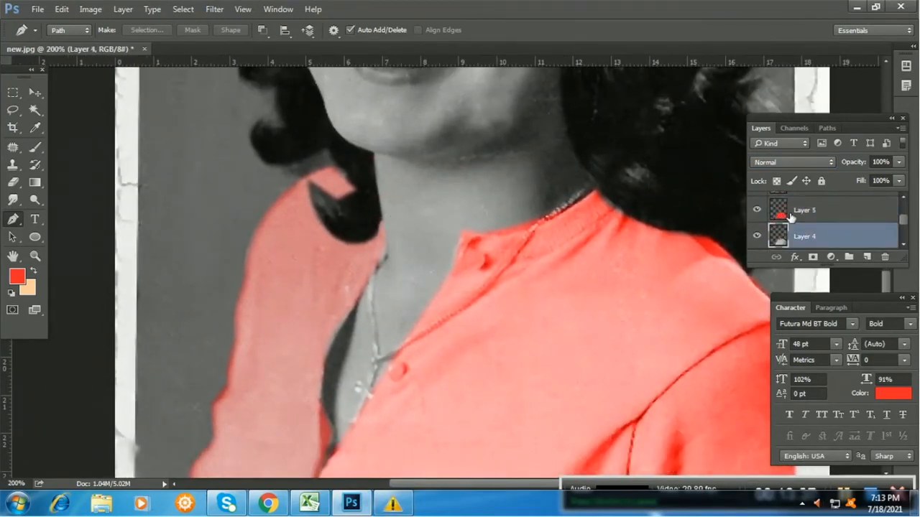
pyautogui.keyDown('ctrl'); pyautogui.click(779, 210); pyautogui.keyUp('ctrl')
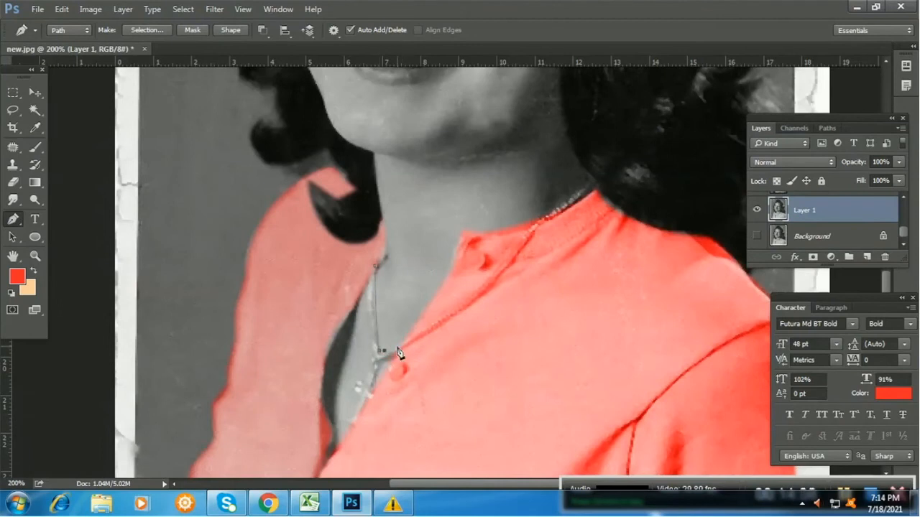
pyautogui.moveTo(528, 229); pyautogui.dragTo(550, 186)
pyautogui.scroll(-2, 403, 311)
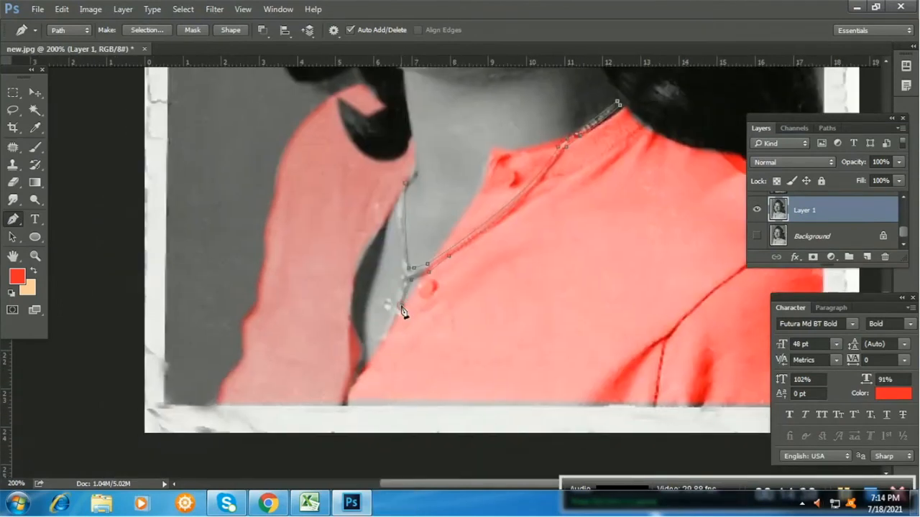
pyautogui.moveTo(381, 342); pyautogui.dragTo(396, 316)
# Turn the necklace path into a selection and fill it with golden yellow on a new layer in Color blend mode
pyautogui.hotkey('ctrl', 'Return')
pyautogui.hotkey('ctrl', 'shift', 'alt', 'n')
pyautogui.click(18, 276)
pyautogui.press('Return')
pyautogui.hotkey('alt', 'BackSpace')
pyautogui.click(791, 162)
pyautogui.click(791, 413)
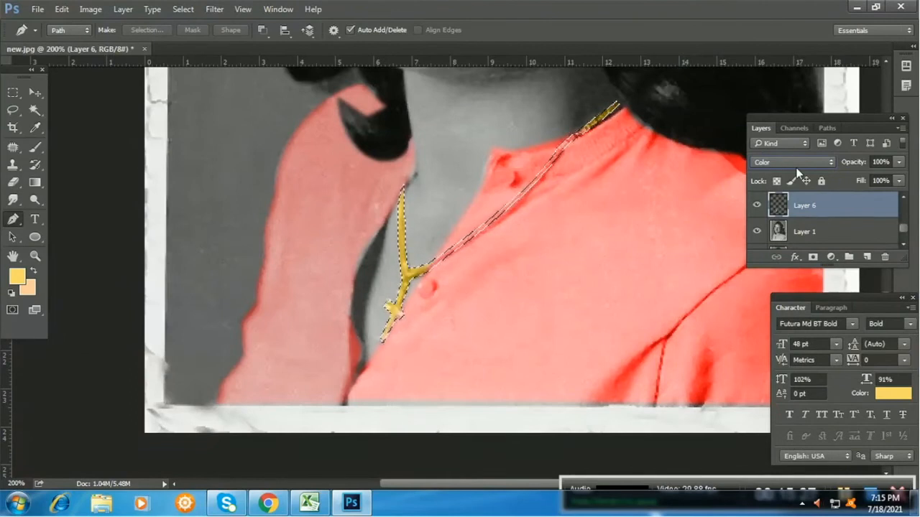
# Deselect the necklace, place its gold layer above Layer 5, and set that layer's opacity to 70%
pyautogui.hotkey('ctrl', 'd')
pyautogui.click(36, 92)
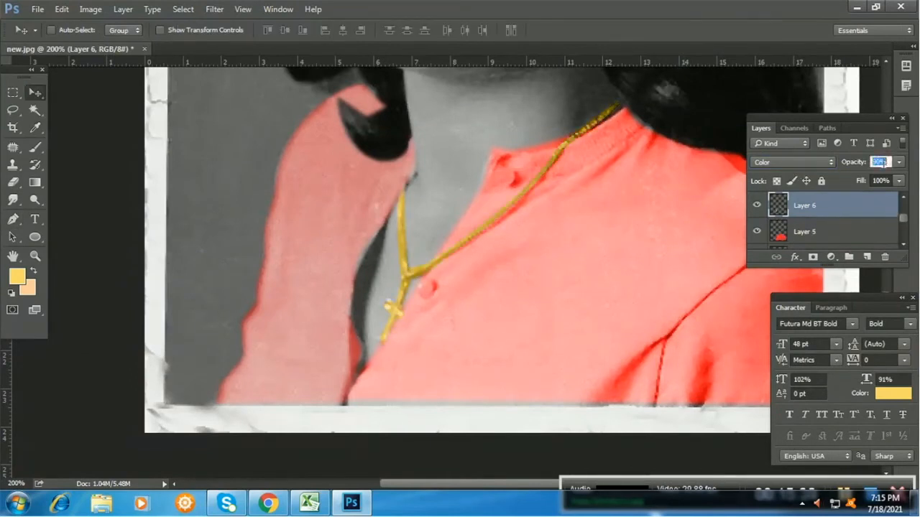
pyautogui.press('Return')
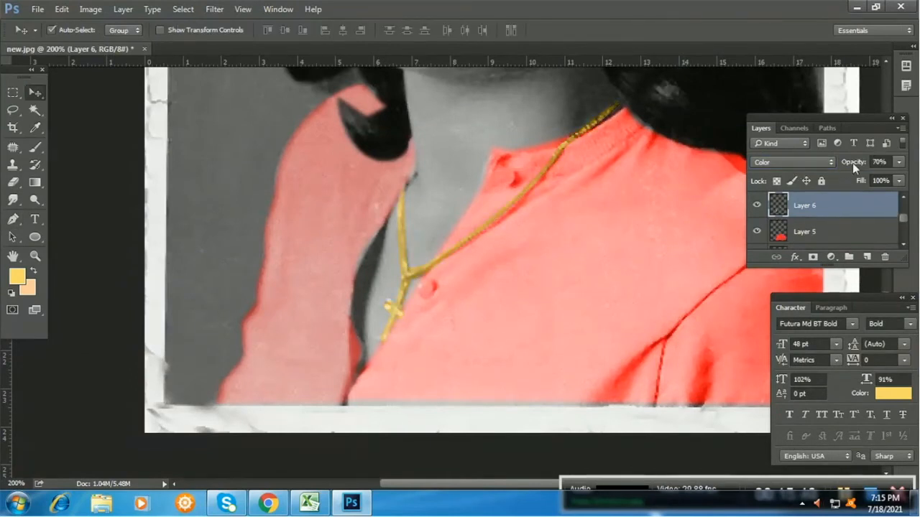
# Make Layer 1 active and trace a closed Pen path around the woman's face, neck and open neckline
pyautogui.hotkey('ctrl', '-')
pyautogui.hotkey('ctrl', '-')
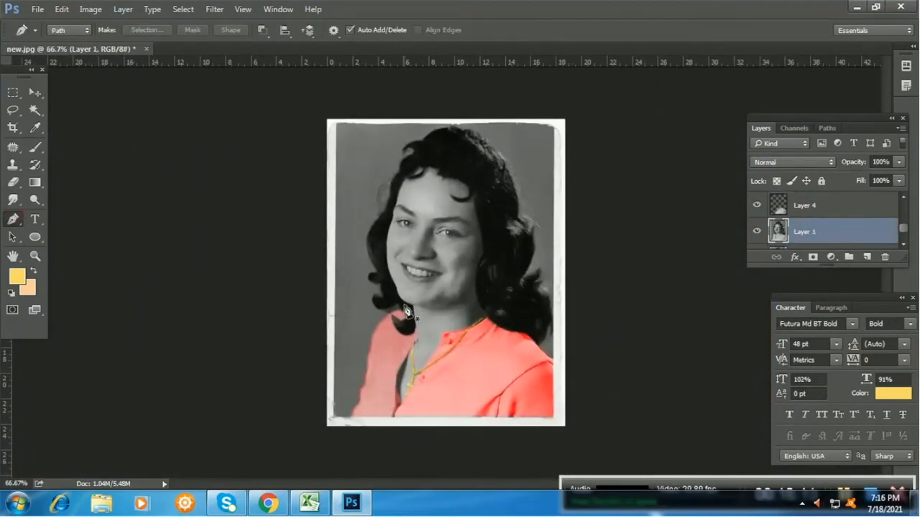
pyautogui.click(388, 243)
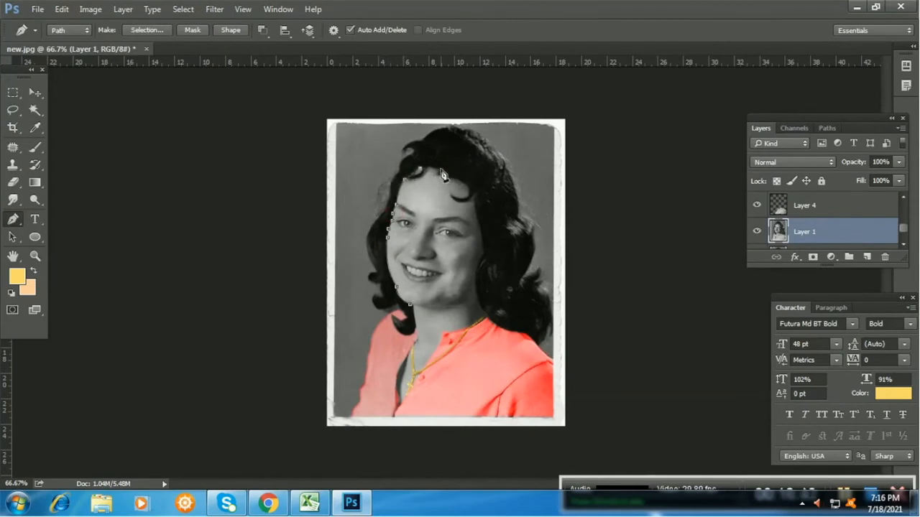
pyautogui.click(484, 253)
pyautogui.click(479, 264)
pyautogui.moveTo(489, 318); pyautogui.dragTo(511, 342)
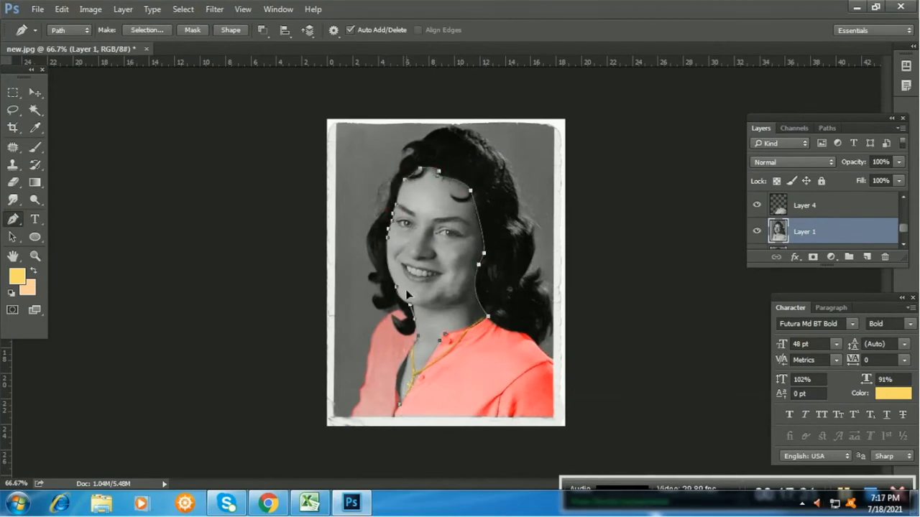
# Turn the face and neck path into a selection with a 1.5-pixel feather and copy it to a new layer
pyautogui.rightClick(426, 285)
pyautogui.click(485, 238)
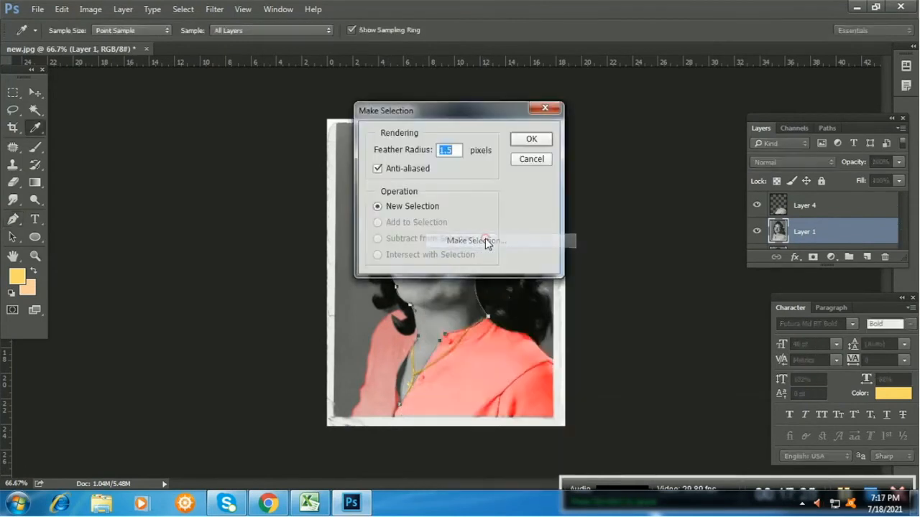
pyautogui.click(547, 139)
pyautogui.hotkey('ctrl', 'j')
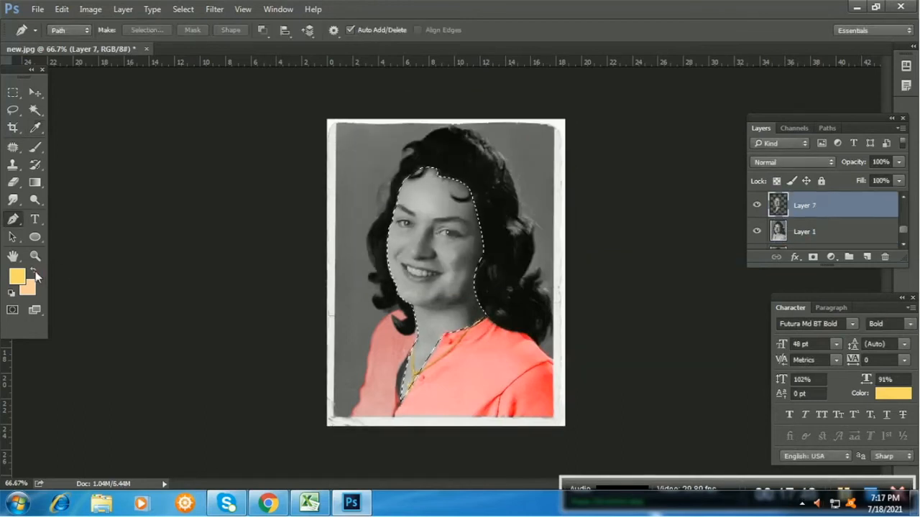
# Fill the face and neck selection with peach on a new layer and set its blend mode to Color
pyautogui.hotkey('ctrl', 'shift', 'n')
pyautogui.press('Return')
pyautogui.hotkey('alt', 'BackSpace')
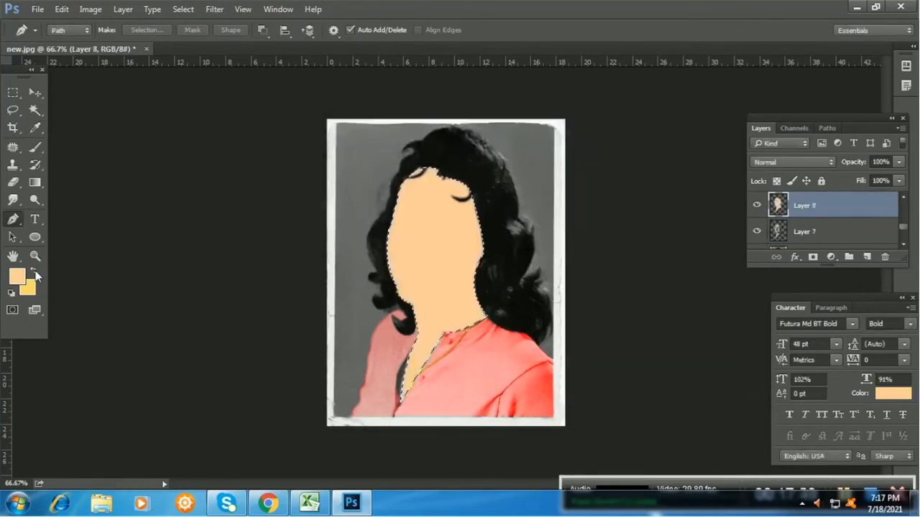
pyautogui.click(804, 162)
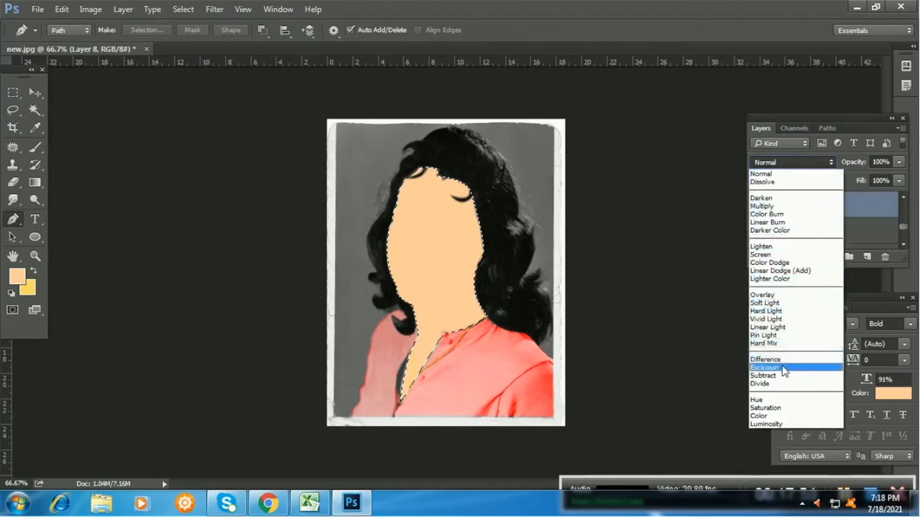
pyautogui.click(785, 417)
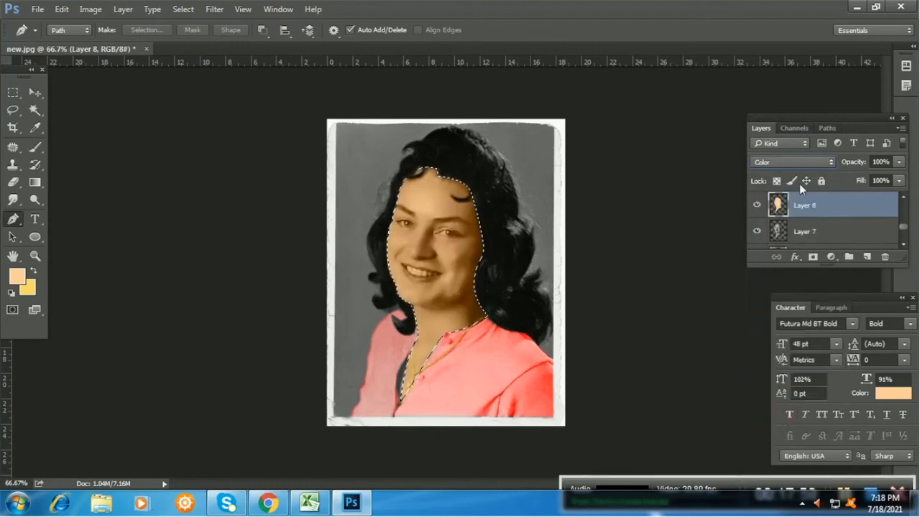
# Try other blend modes on the peach skin layer and set it to Multiply
pyautogui.hotkey('alt', 'shift', 'y')
pyautogui.hotkey('shift', '+')
pyautogui.hotkey('shift', '+')
pyautogui.hotkey('shift', '+')
pyautogui.hotkey('shift', '+')
pyautogui.hotkey('shift', '+')
pyautogui.hotkey('shift', '+')
pyautogui.hotkey('shift', '+')
pyautogui.hotkey('shift', '+')
pyautogui.hotkey('shift', '+')
pyautogui.hotkey('shift', '+')
pyautogui.hotkey('shift', '+')
pyautogui.hotkey('shift', '+')
pyautogui.hotkey('shift', '+')
pyautogui.hotkey('shift', '+')
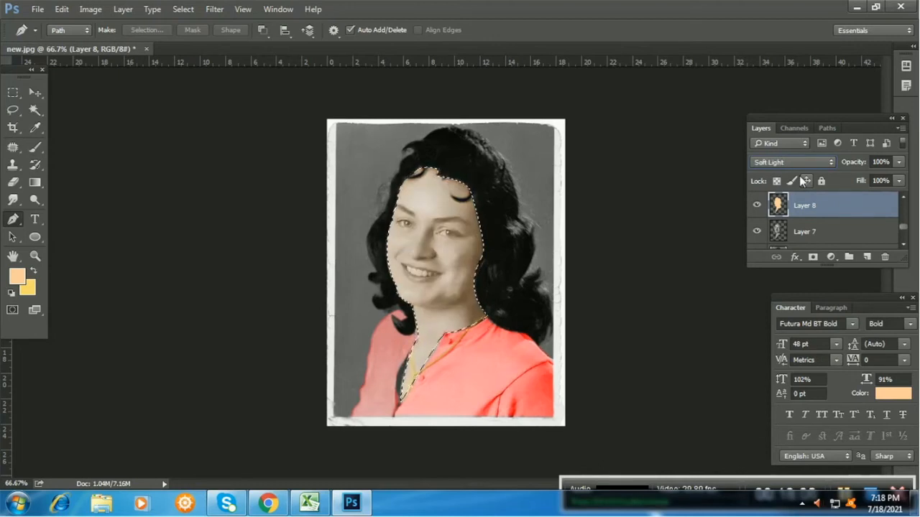
pyautogui.hotkey('shift', '-')
pyautogui.hotkey('shift', '-')
pyautogui.hotkey('shift', '-')
pyautogui.hotkey('shift', '-')
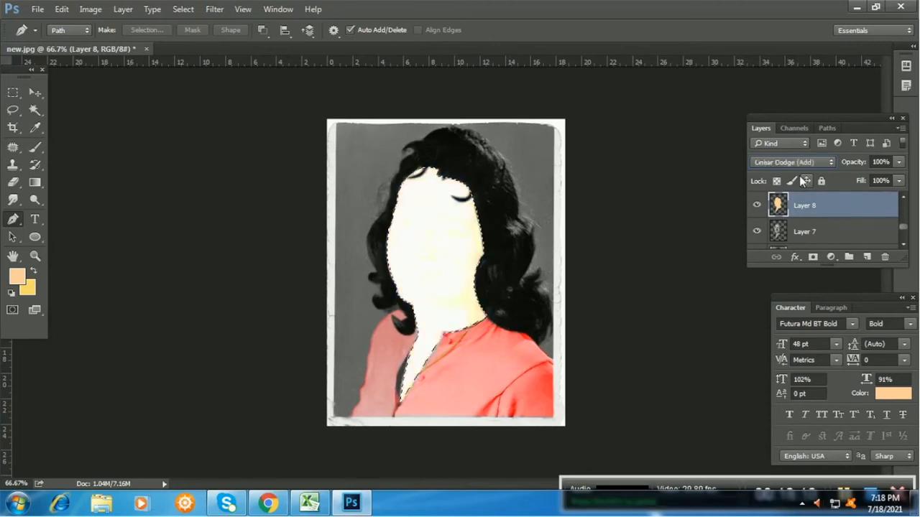
pyautogui.hotkey('shift', '-')
pyautogui.hotkey('shift', '-')
pyautogui.hotkey('shift', '-')
pyautogui.hotkey('shift', '-')
pyautogui.hotkey('shift', '-')
pyautogui.hotkey('shift', '-')
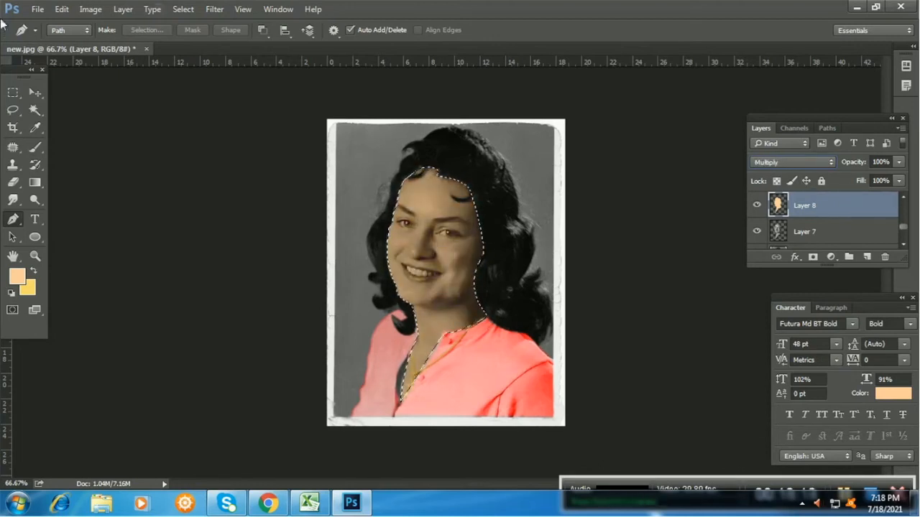
# Open the reference photo of the woman in a white T-shirt, sample her skin tone, refill Layer 8 with it, and deselect
pyautogui.click(35, 92)
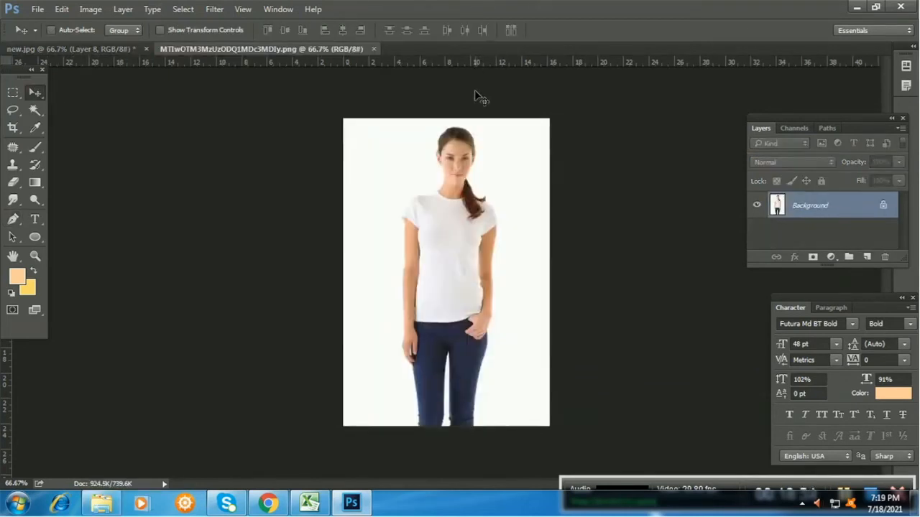
pyautogui.press('i')
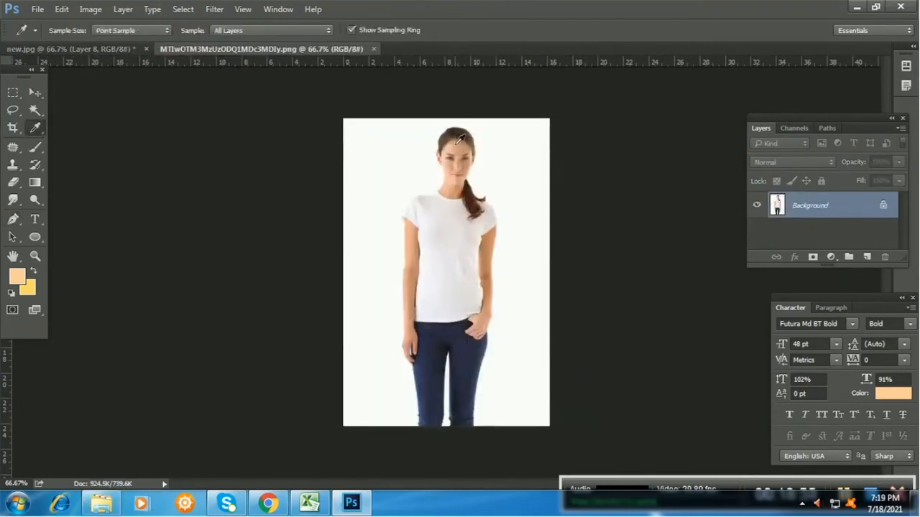
pyautogui.click(455, 144)
pyautogui.click(55, 49)
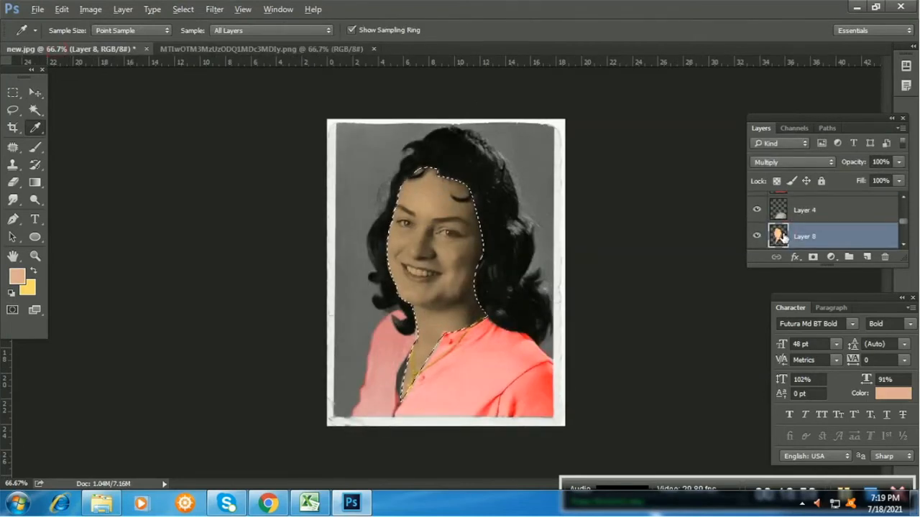
pyautogui.hotkey('ctrl', 'd')
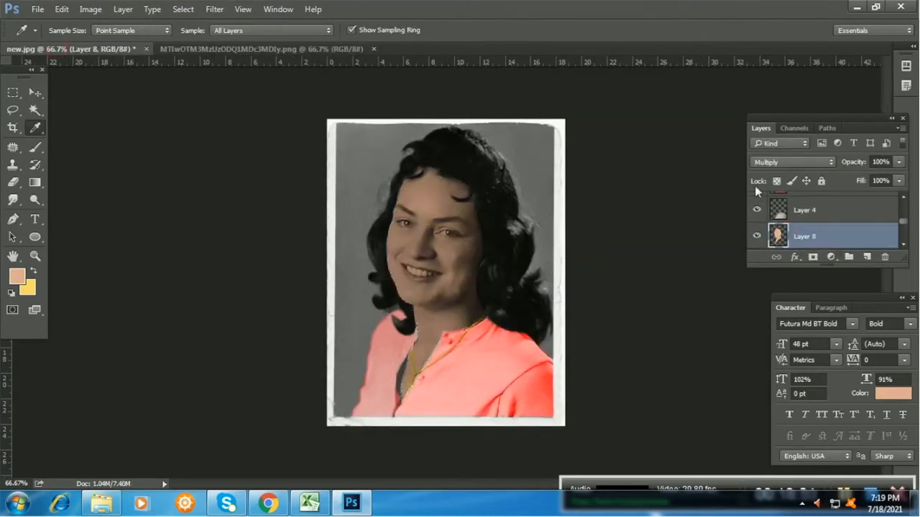
# Set the blend mode of the skin layer, Layer 8, to Color
pyautogui.click(770, 163)
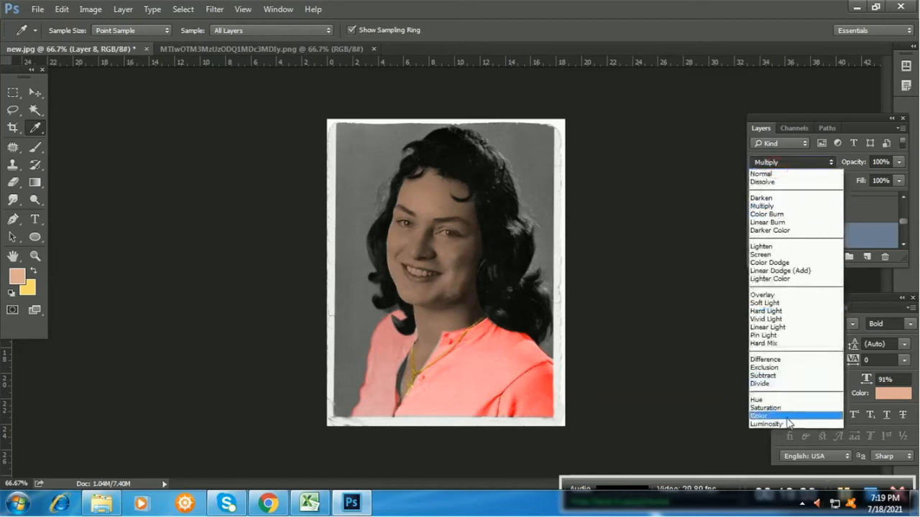
pyautogui.click(760, 415)
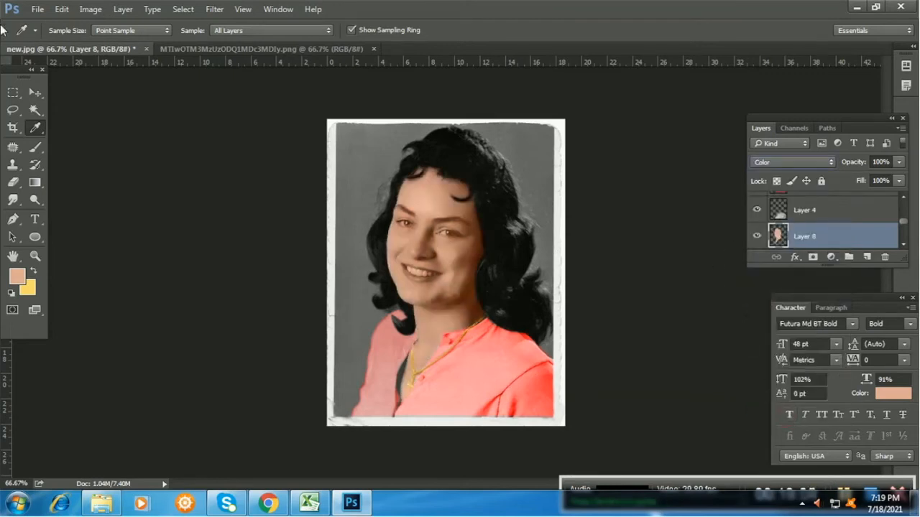
pyautogui.click(39, 92)
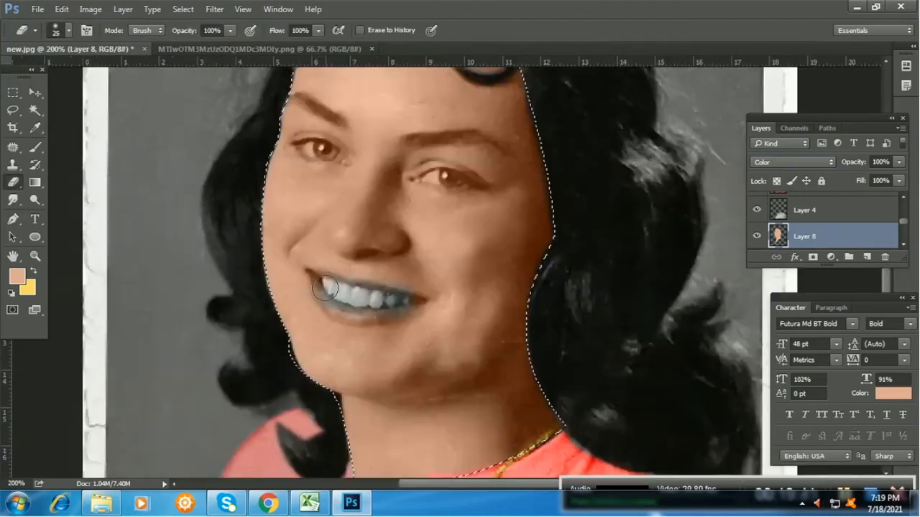
# Erase the skin color from the teeth and lips on Layer 8 and clear the selection
pyautogui.moveTo(326, 288)
pyautogui.mouseDown()
pyautogui.moveTo(359, 314)
pyautogui.moveTo(403, 314)
pyautogui.moveTo(420, 301)
pyautogui.mouseUp()
pyautogui.press('[')
pyautogui.press('[')
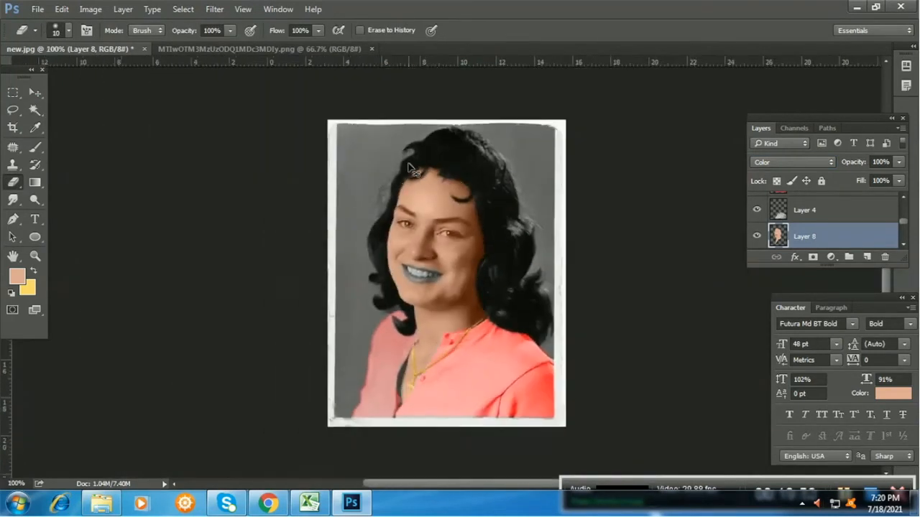
pyautogui.hotkey('ctrl', '-')
pyautogui.hotkey('ctrl', '-')
pyautogui.hotkey('ctrl', '-')
pyautogui.scroll(-1, 815, 228)
pyautogui.click(817, 231)
pyautogui.hotkey('ctrl', '+')
pyautogui.hotkey('ctrl', '+')
pyautogui.hotkey('ctrl', '+')
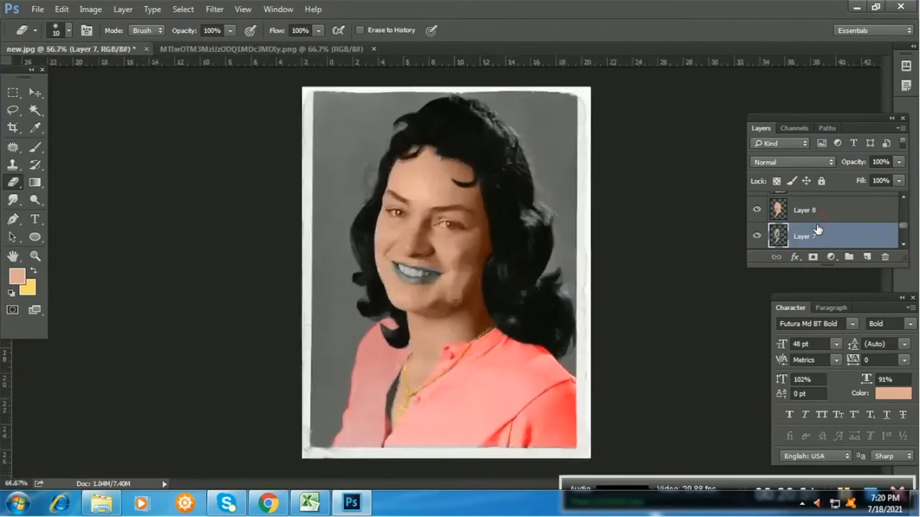
pyautogui.hotkey('ctrl', 'd')
# On Layer 1, trace the upper lip with the Pen tool and turn the path into a selection
pyautogui.scroll(-1, 814, 231)
pyautogui.click(813, 230)
pyautogui.hotkey('ctrl', '+')
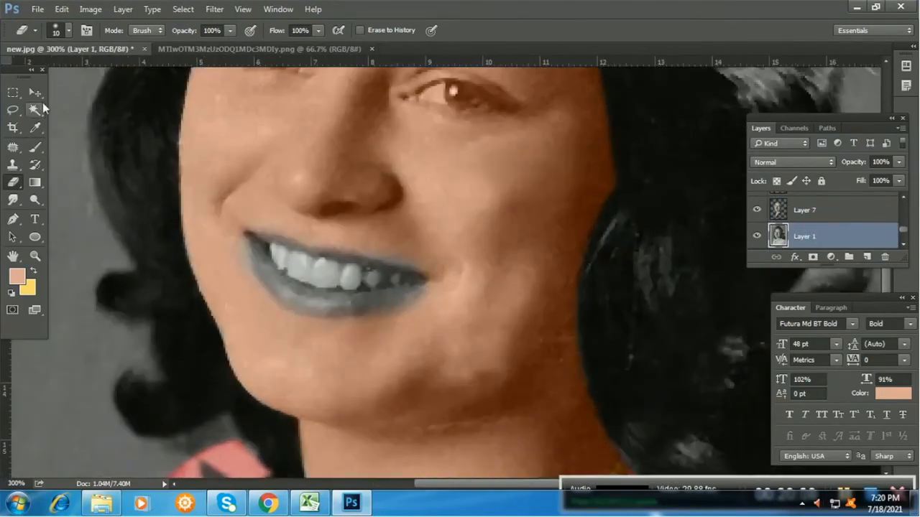
pyautogui.press('p')
pyautogui.click(247, 235)
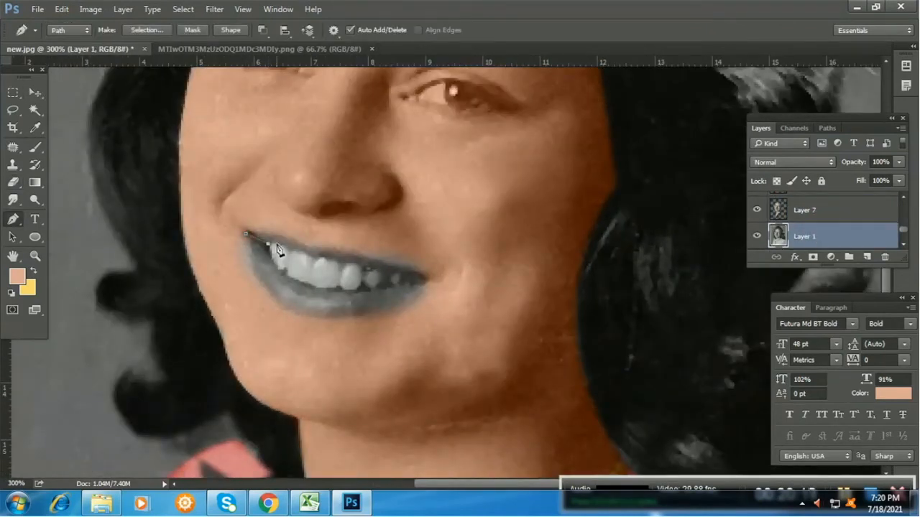
pyautogui.click(292, 251)
pyautogui.moveTo(322, 246); pyautogui.dragTo(216, 221)
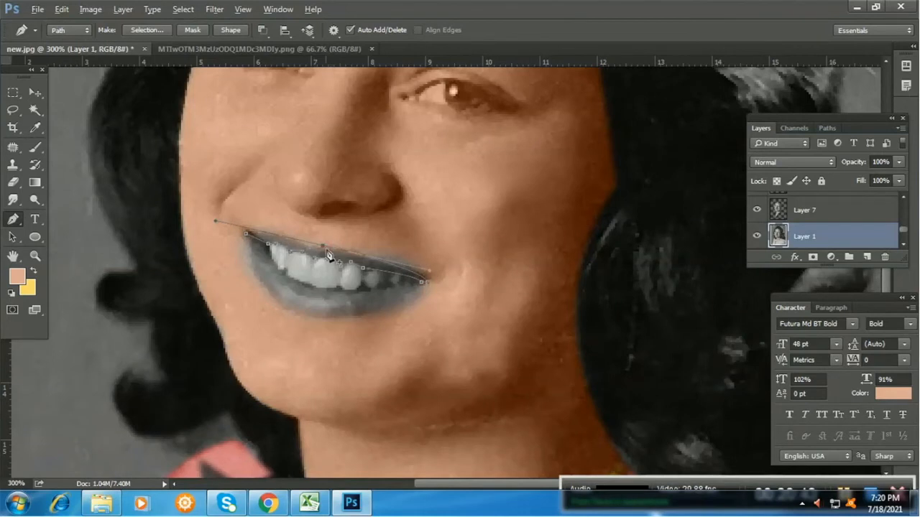
pyautogui.click(246, 233)
pyautogui.hotkey('ctrl', 'Return')
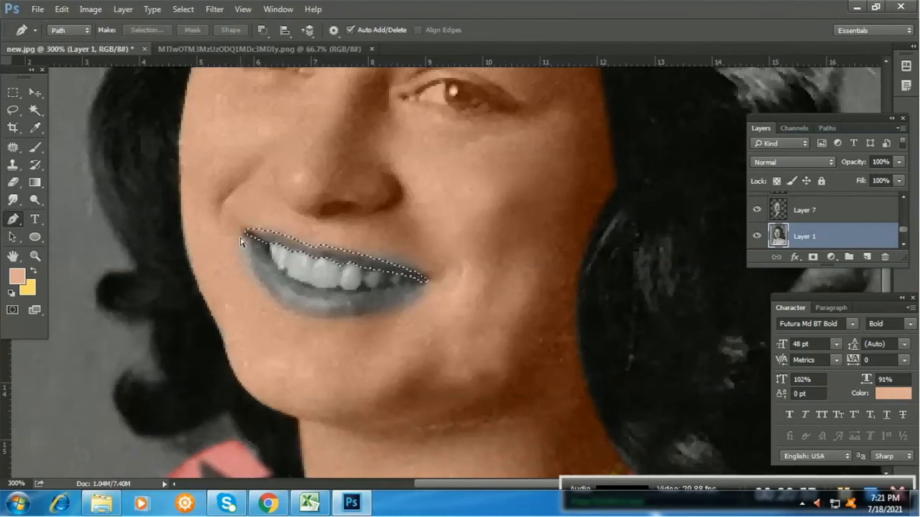
# Fill the upper lip with muted red on a new layer, deselect, and set the layer's blend mode to Color
pyautogui.hotkey('ctrl', 'shift', 'alt', 'n')
pyautogui.hotkey('alt', 'BackSpace')
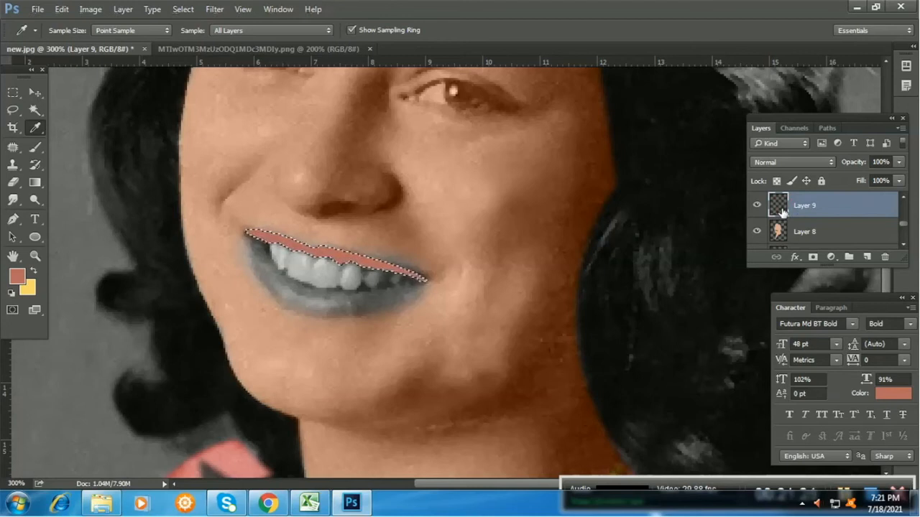
pyautogui.hotkey('ctrl', 'd')
pyautogui.click(790, 162)
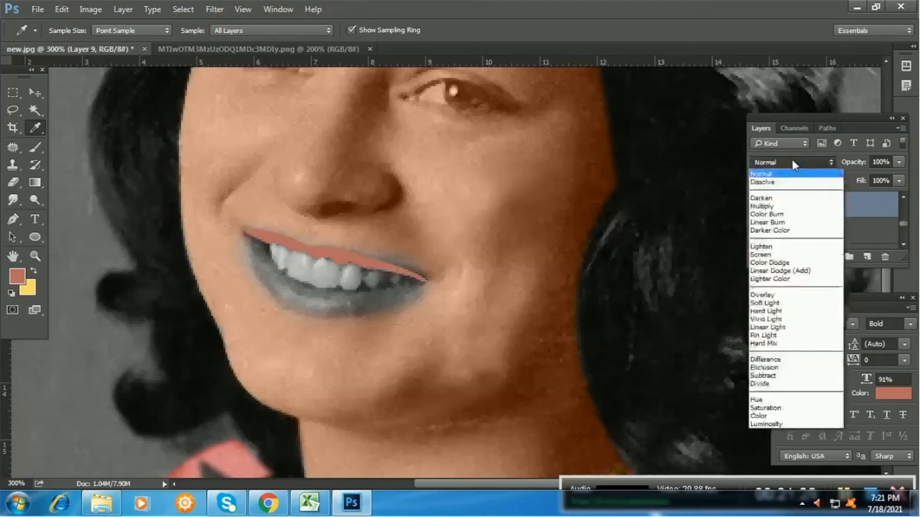
pyautogui.click(773, 416)
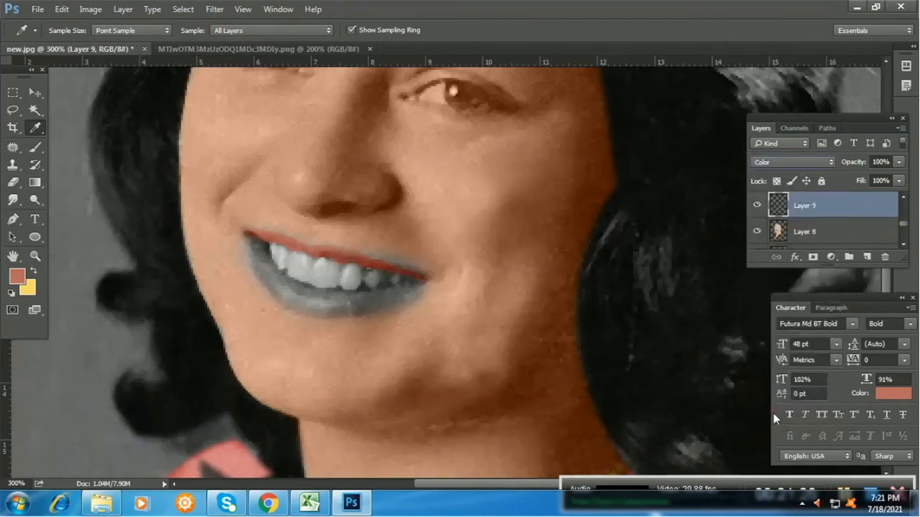
pyautogui.click(34, 94)
pyautogui.hotkey('ctrl', '-')
pyautogui.hotkey('ctrl', '-')
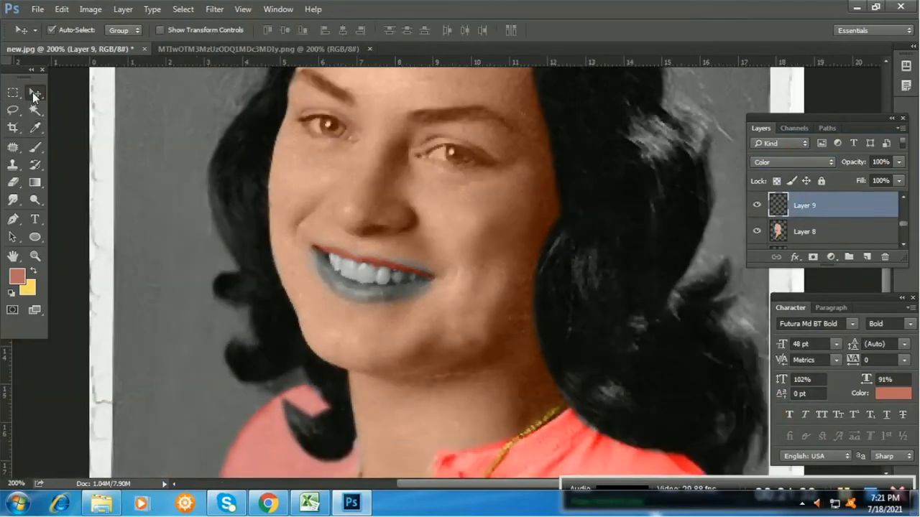
# Sample the skin tone and brush it onto Layer 8 around the mouth
pyautogui.scroll(-5, 826, 223)
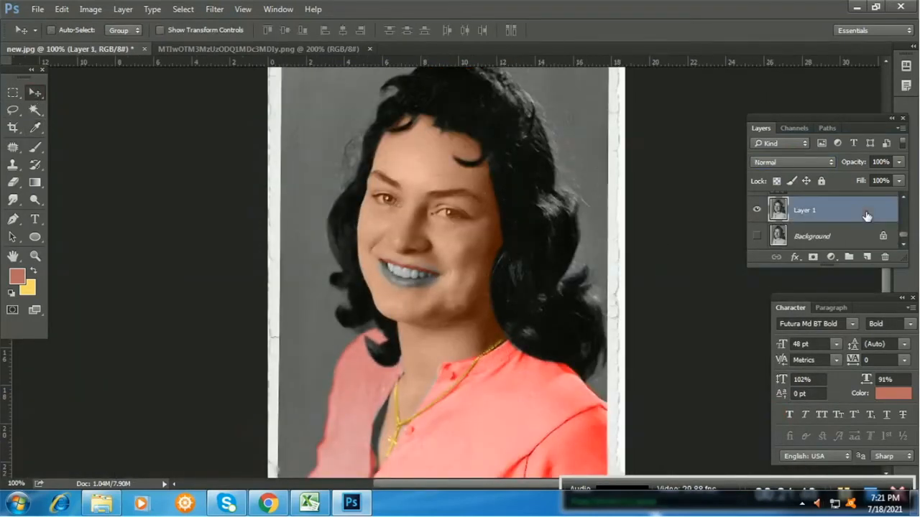
pyautogui.click(805, 235)
pyautogui.hotkey('ctrl', '+')
pyautogui.hotkey('ctrl', '+')
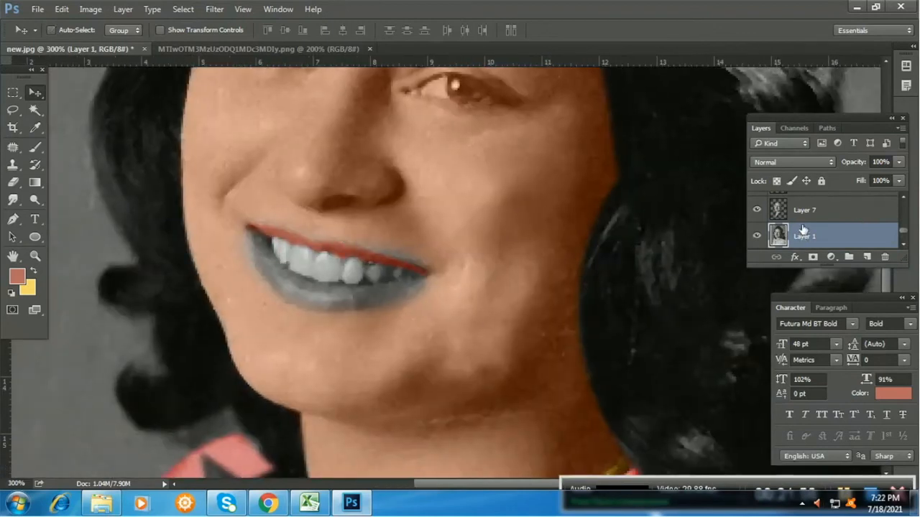
pyautogui.hotkey('ctrl', 'alt', 'shift', 'e')
pyautogui.hotkey('shift', 'alt', 'c')
pyautogui.press('b')
pyautogui.keyDown('alt'); pyautogui.click(389, 243); pyautogui.keyUp('alt')
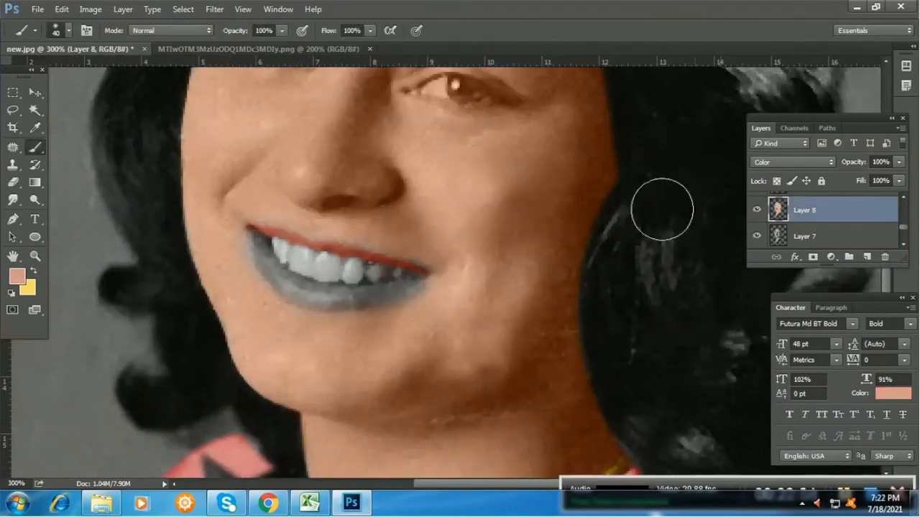
pyautogui.moveTo(475, 208); pyautogui.dragTo(508, 151)
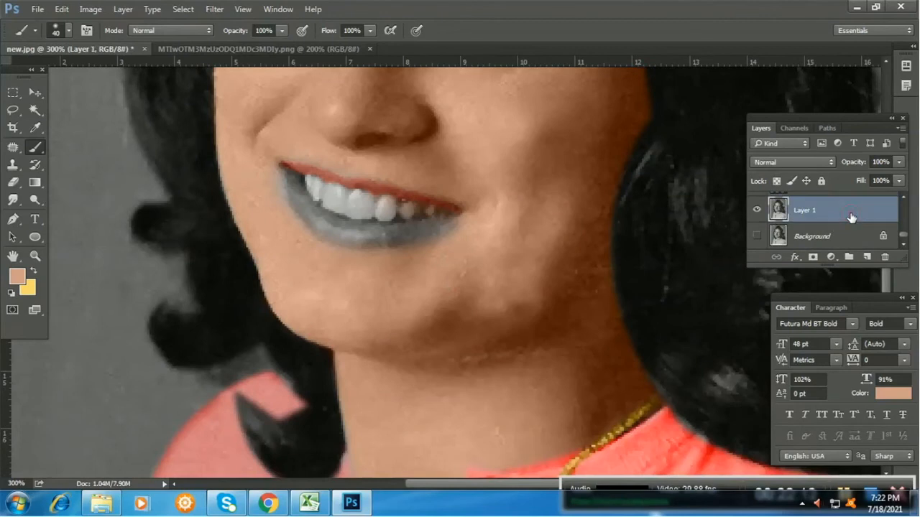
# On Layer 1, trace the outline of the teeth with the Pen tool
pyautogui.press('p')
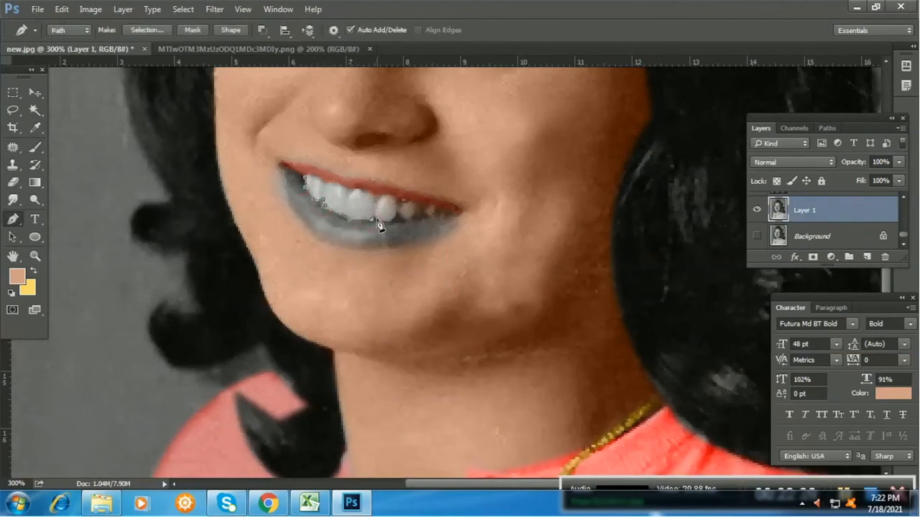
pyautogui.click(401, 217)
pyautogui.click(405, 200)
pyautogui.click(297, 180)
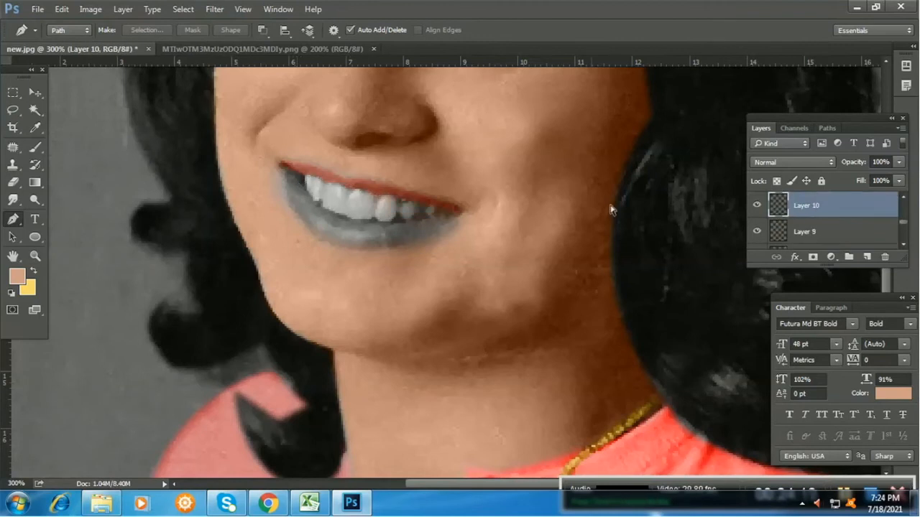
# Fill the teeth with white on Layer 10, try several blend modes, and set it to Soft Light
pyautogui.keyDown('ctrl'); pyautogui.click(774, 205); pyautogui.keyUp('ctrl')
pyautogui.click(19, 279)
pyautogui.moveTo(161, 161); pyautogui.dragTo(118, 153)
pyautogui.press('Return')
pyautogui.click(801, 161)
pyautogui.click(784, 416)
pyautogui.scroll(14, 805, 163)
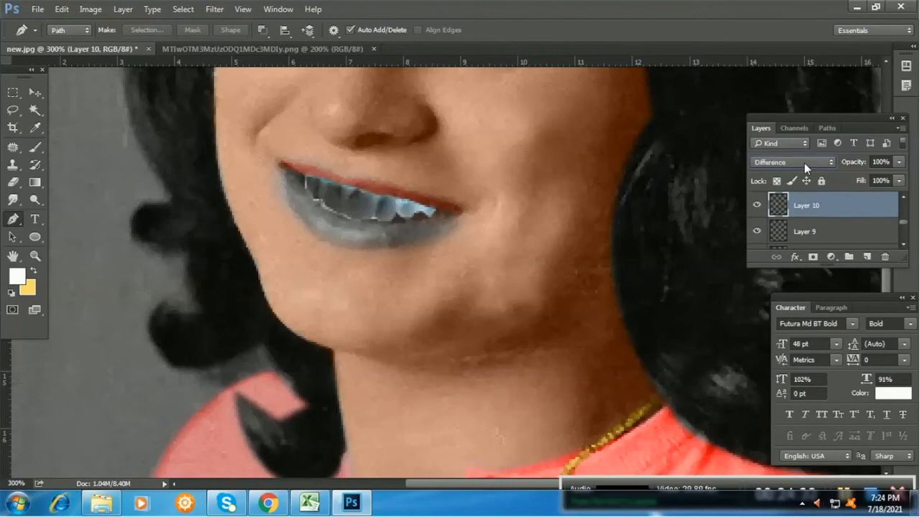
pyautogui.click(39, 88)
pyautogui.hotkey('ctrl', '-')
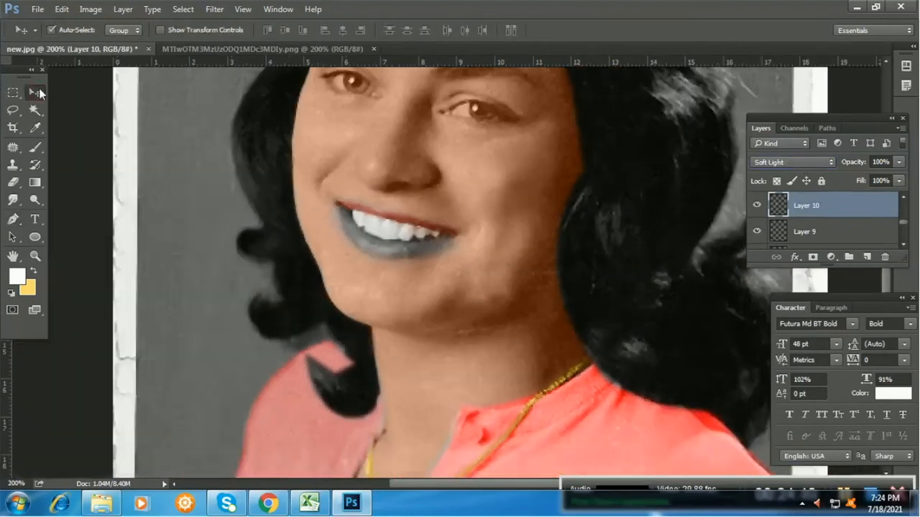
pyautogui.hotkey('ctrl', '-')
pyautogui.hotkey('ctrl', '-')
pyautogui.hotkey('ctrl', '-')
# On Layer 1, trace the lower lip with the Pen tool and turn the path into a selection
pyautogui.press('z')
pyautogui.click(432, 252)
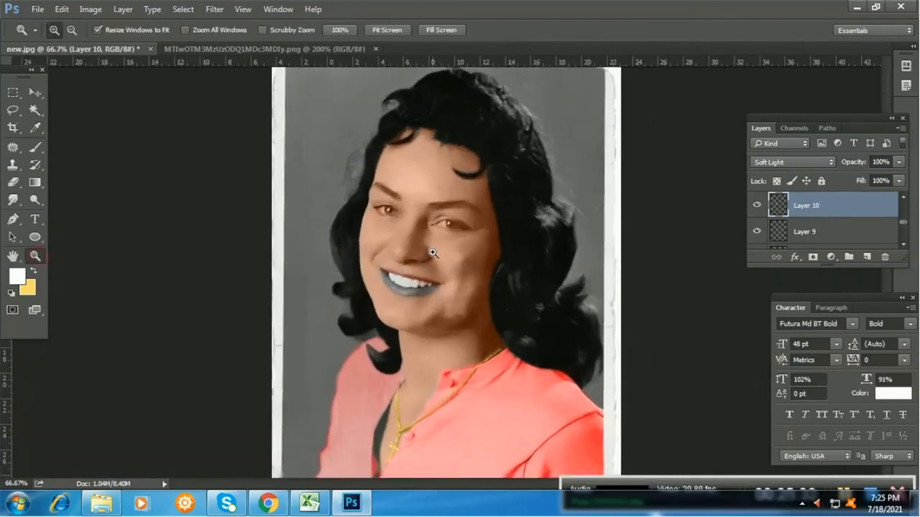
pyautogui.click(432, 252)
pyautogui.click(433, 252)
pyautogui.click(805, 231)
pyautogui.scroll(-2, 820, 226)
pyautogui.scroll(-1, 819, 227)
pyautogui.click(820, 231)
pyautogui.scroll(-1, 820, 232)
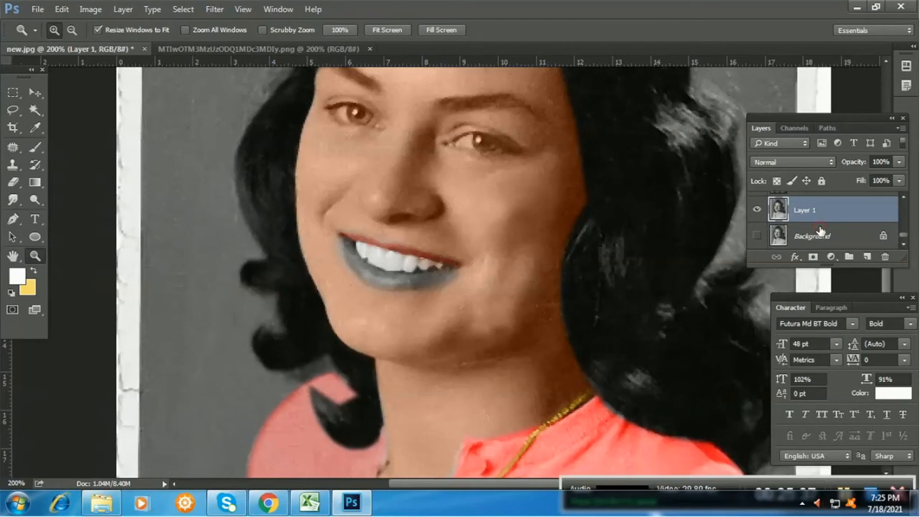
pyautogui.click(13, 219)
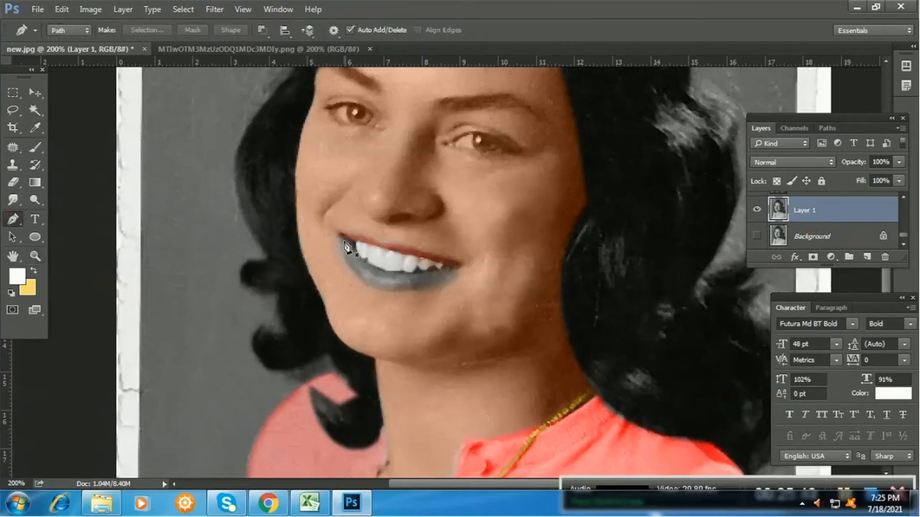
pyautogui.moveTo(431, 271); pyautogui.dragTo(453, 265)
pyautogui.keyDown('alt'); pyautogui.click(453, 266); pyautogui.keyUp('alt')
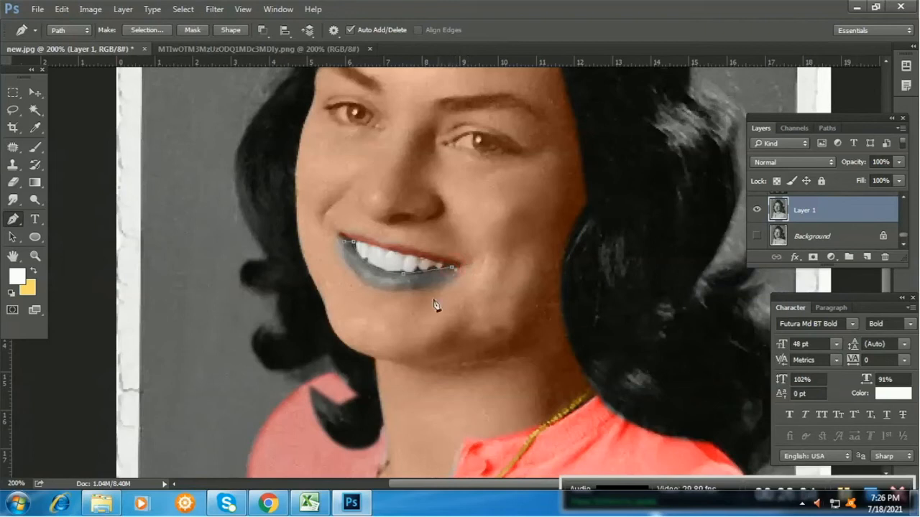
pyautogui.keyDown('alt'); pyautogui.click(379, 289); pyautogui.keyUp('alt')
pyautogui.hotkey('ctrl', 'Return')
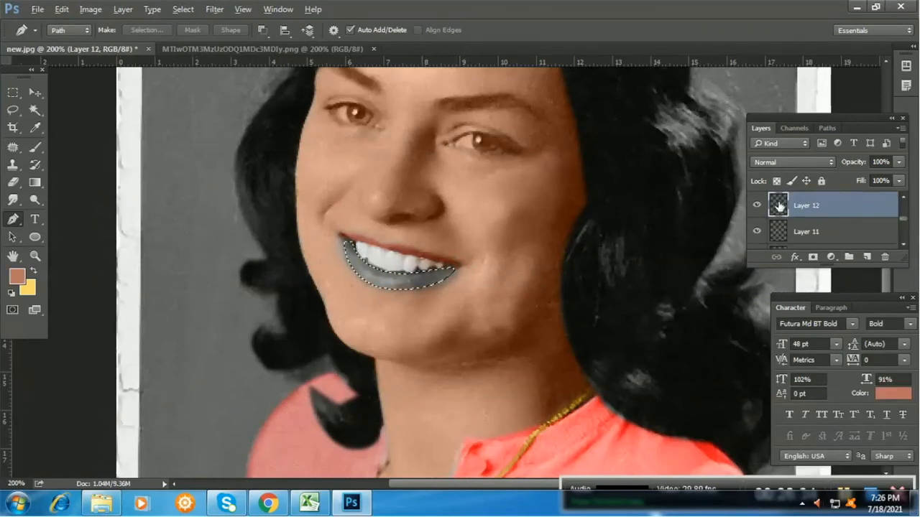
# Fill the lower lip with muted red on Layer 12, deselect, and set the layer's blend mode to Color
pyautogui.hotkey('alt', 'BackSpace')
pyautogui.hotkey('ctrl', 'd')
pyautogui.click(792, 161)
pyautogui.click(784, 415)
pyautogui.hotkey('ctrl', '-')
pyautogui.hotkey('ctrl', '-')
# On Layer 1, trace the dark gap between the neck and the blouse opening and copy it to a new layer
pyautogui.scroll(-5, 807, 225)
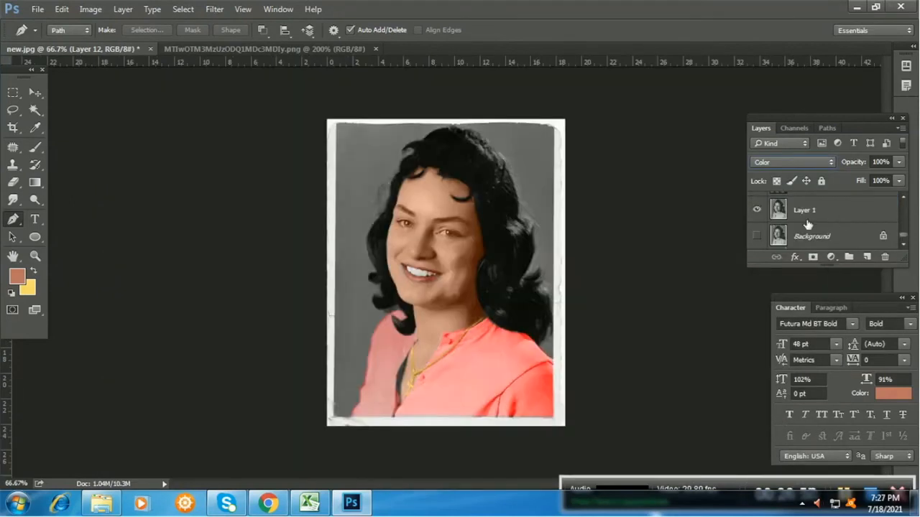
pyautogui.keyDown('alt'); pyautogui.click(756, 210); pyautogui.keyUp('alt')
pyautogui.keyDown('alt'); pyautogui.click(756, 210); pyautogui.keyUp('alt')
pyautogui.click(803, 221)
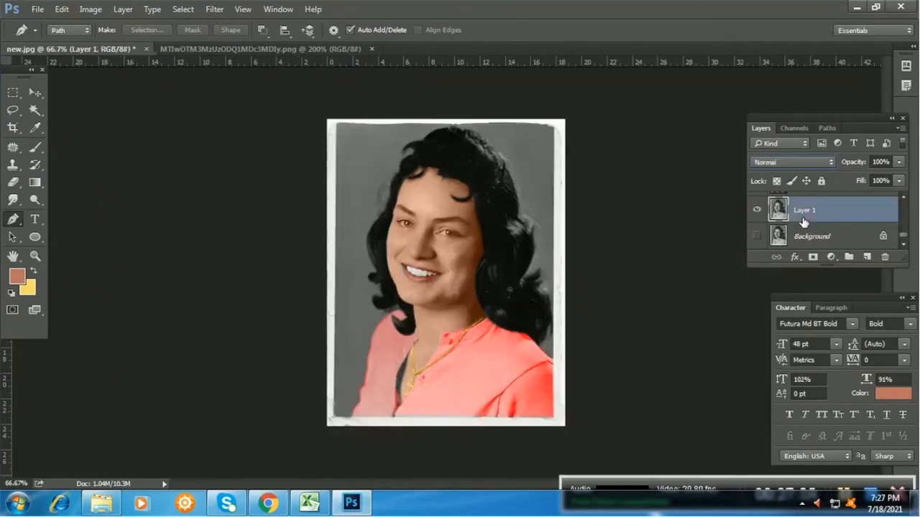
pyautogui.hotkey('ctrl', '+')
pyautogui.hotkey('ctrl', '+')
pyautogui.scroll(-6, 349, 274)
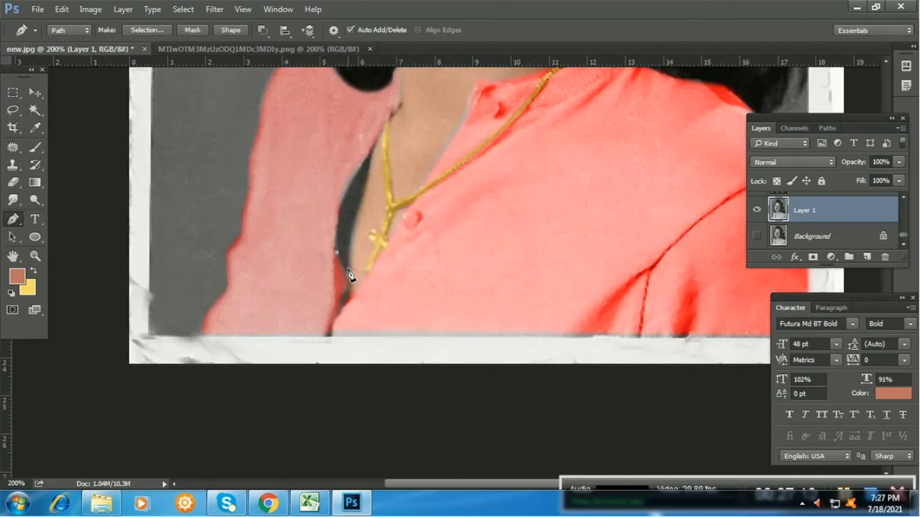
pyautogui.moveTo(367, 180); pyautogui.dragTo(356, 277)
pyautogui.moveTo(343, 242); pyautogui.dragTo(342, 253)
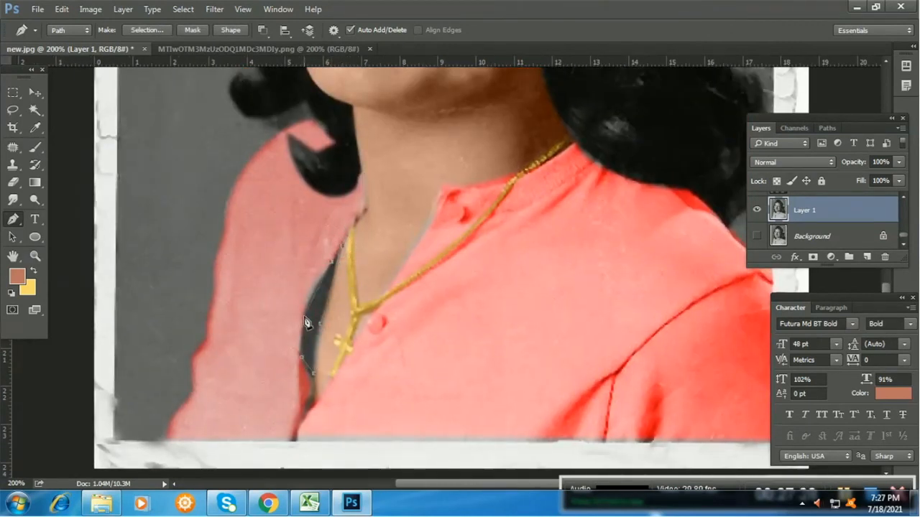
pyautogui.hotkey('ctrl', 'Return')
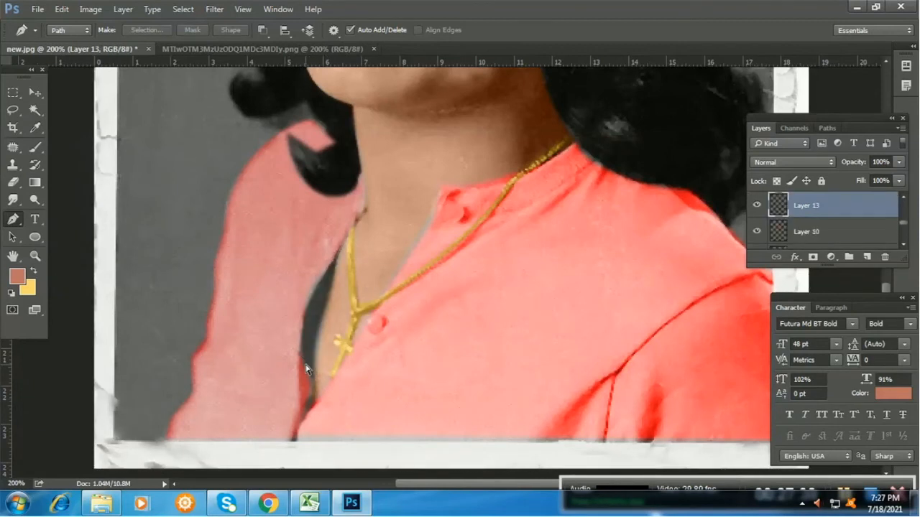
# Hide Layer 1 to isolate the colorized figure, keeping that layer selected
pyautogui.scroll(-5, 804, 230)
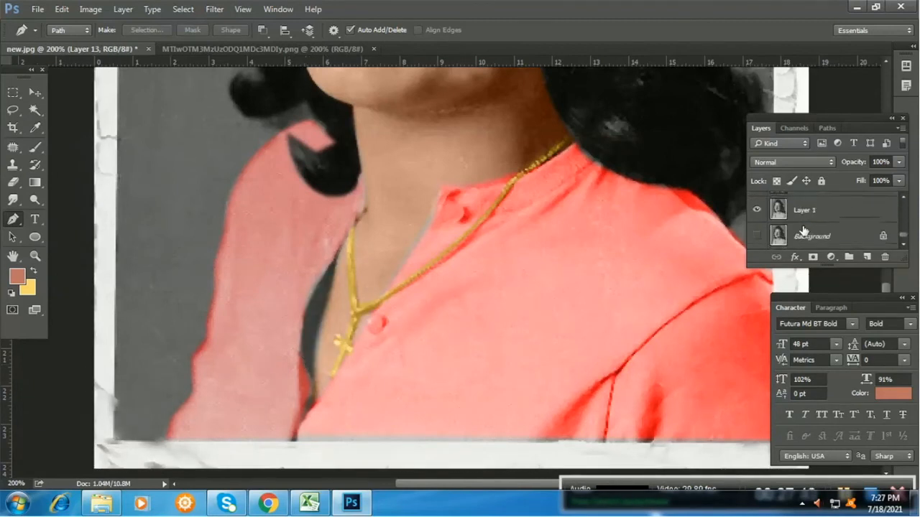
pyautogui.click(757, 210)
pyautogui.hotkey('ctrl', '-')
pyautogui.hotkey('ctrl', '-')
pyautogui.hotkey('ctrl', '-')
pyautogui.click(806, 210)
pyautogui.scroll(1, 813, 214)
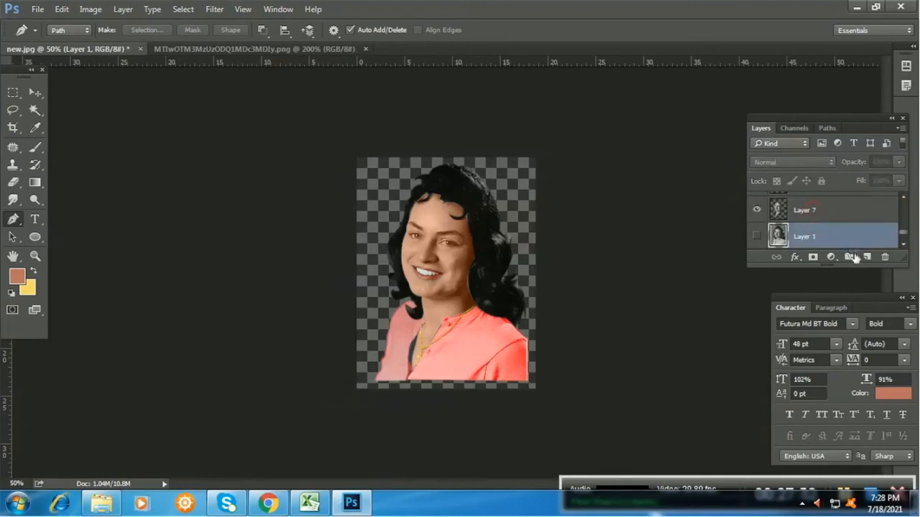
# Add a new layer directly above Layer 1 and marquee-select the entire canvas on it
pyautogui.click(868, 258)
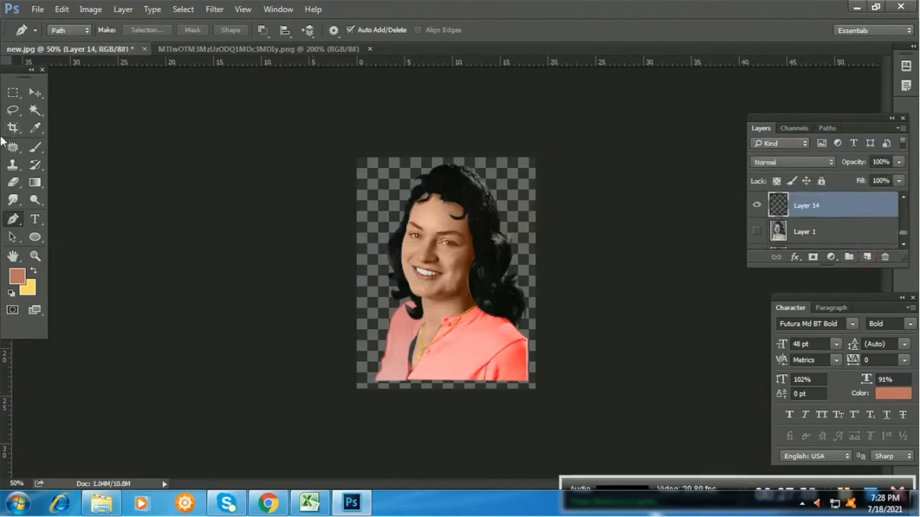
pyautogui.click(13, 93)
pyautogui.moveTo(341, 152); pyautogui.dragTo(557, 408)
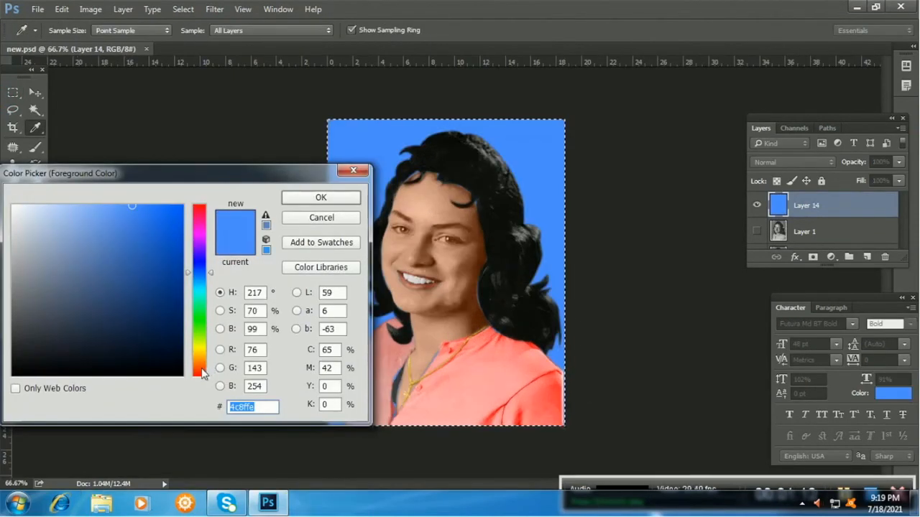
# Choose a dark brownish red as the foreground color and fill the background on Layer 14 with it
pyautogui.click(202, 373)
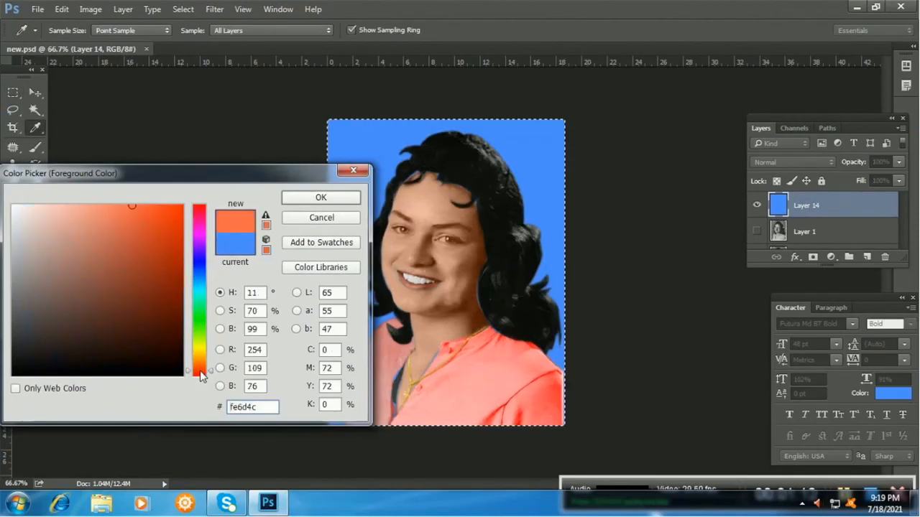
pyautogui.moveTo(176, 251); pyautogui.dragTo(176, 284)
pyautogui.click(314, 197)
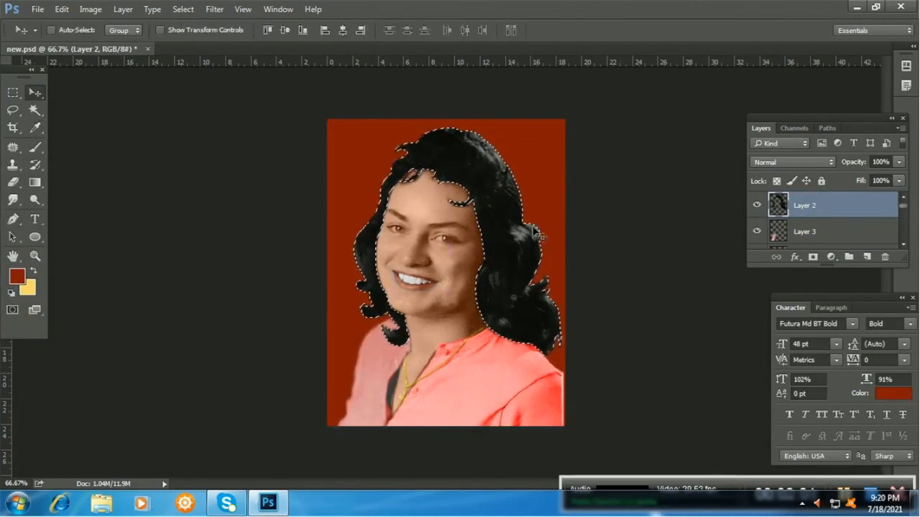
# Paint the hair black within its outline on a new layer above Layer 2
pyautogui.press('b')
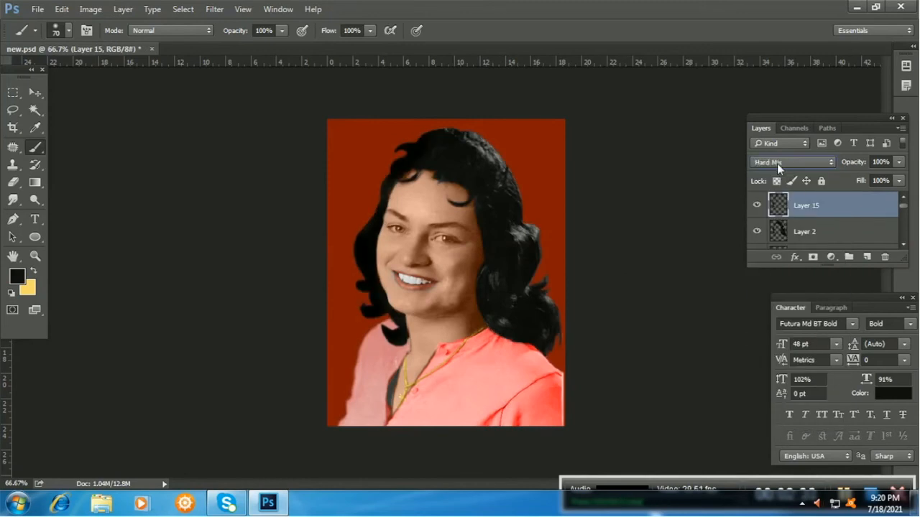
pyautogui.hotkey('ctrl', 't')
pyautogui.rightClick(457, 167)
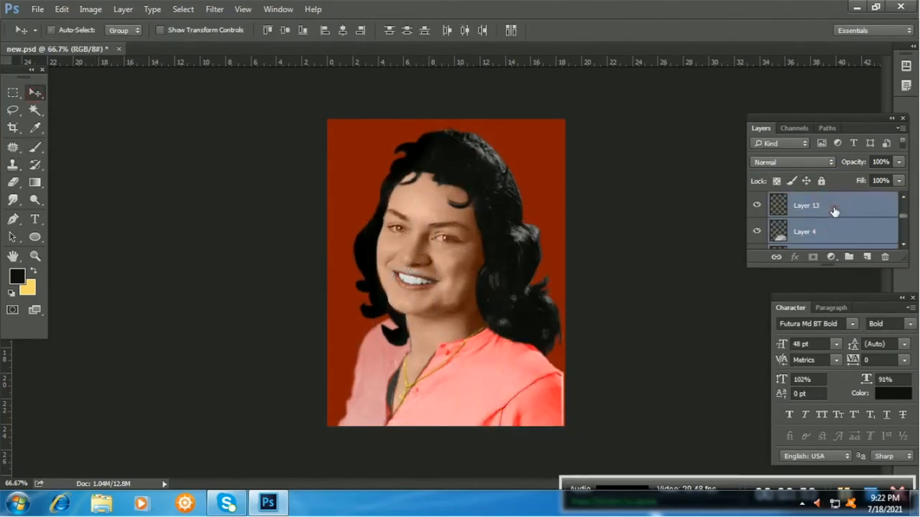
# Free-transform the selected portrait layers together, enlarging them slightly toward the canvas edge
pyautogui.hotkey('ctrl', 't')
pyautogui.moveTo(565, 280); pyautogui.dragTo(571, 287)
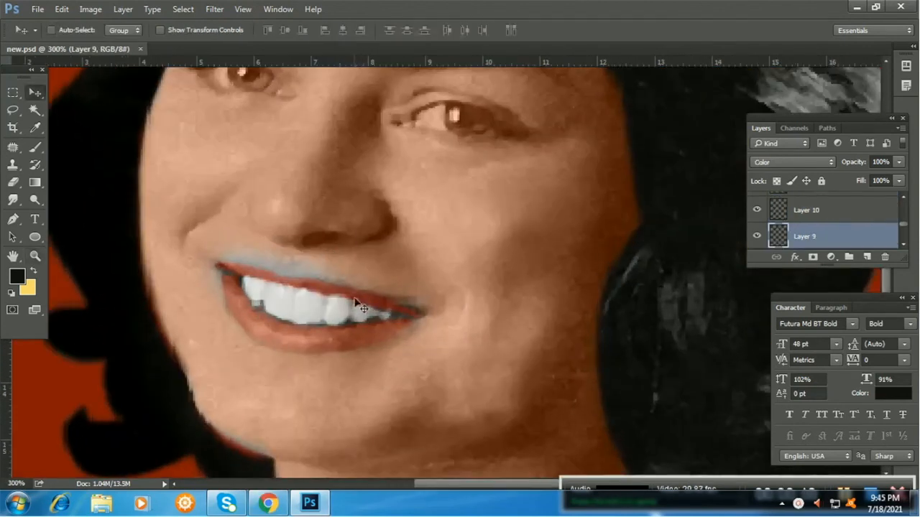
# Retrace the upper lip with the Pen tool and fill it with a muted red matching the lower lip on its own layer
pyautogui.rightClick(359, 300)
pyautogui.click(381, 317)
pyautogui.rightClick(314, 289)
pyautogui.click(327, 298)
pyautogui.press('p')
pyautogui.click(360, 302)
pyautogui.click(393, 314)
pyautogui.click(417, 317)
pyautogui.click(425, 310)
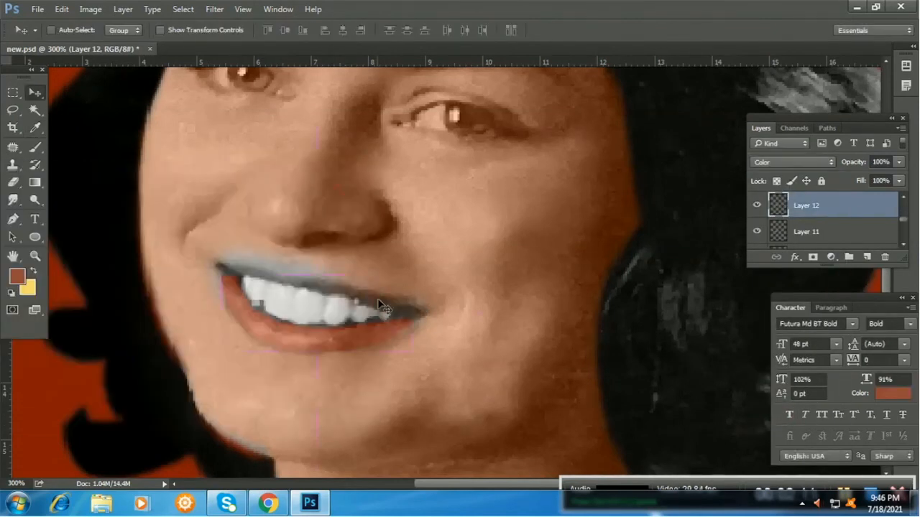
pyautogui.hotkey('alt', 'BackSpace')
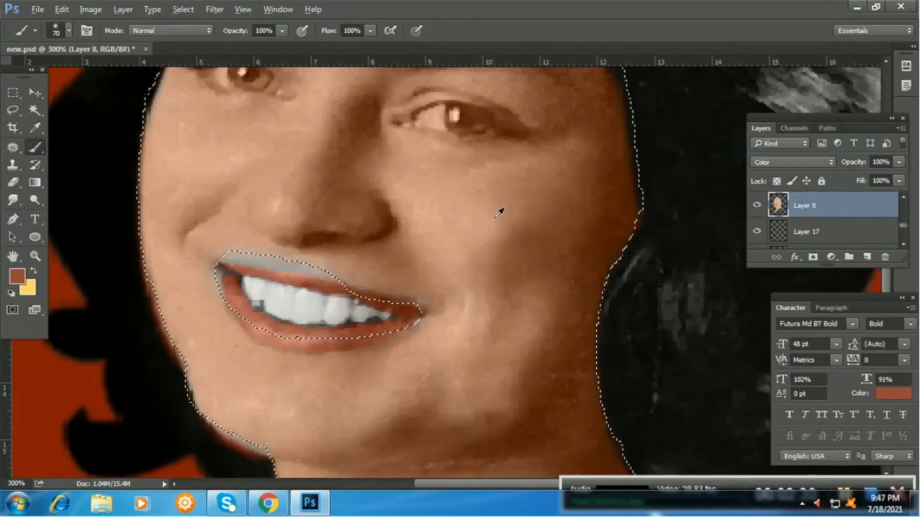
# Paint sampled skin tone over the gray strip above the upper lip on Layer 8, and recolor the upper lip dark brown on Layer 17
pyautogui.keyDown('alt'); pyautogui.click(229, 244); pyautogui.keyUp('alt')
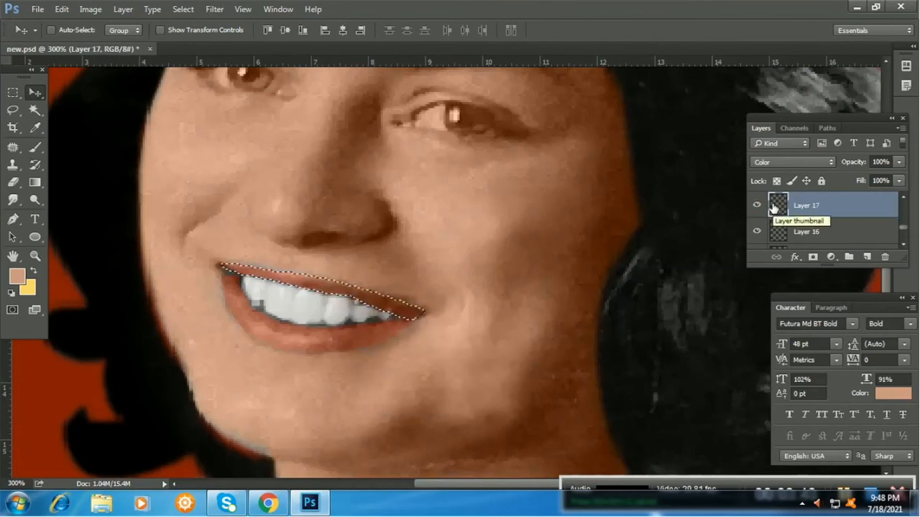
pyautogui.press('b')
pyautogui.keyDown('alt'); pyautogui.click(391, 304); pyautogui.keyUp('alt')
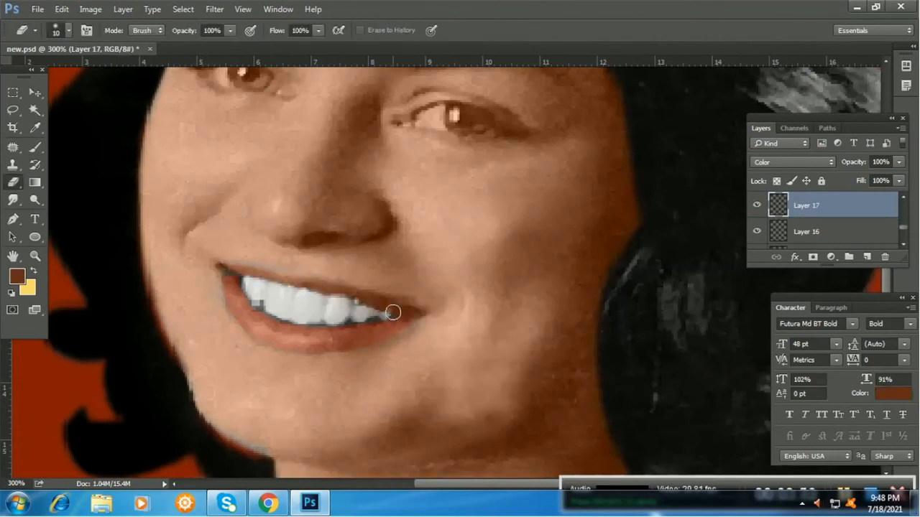
pyautogui.hotkey('ctrl', '-')
pyautogui.hotkey('ctrl', '-')
pyautogui.hotkey('ctrl', '-')
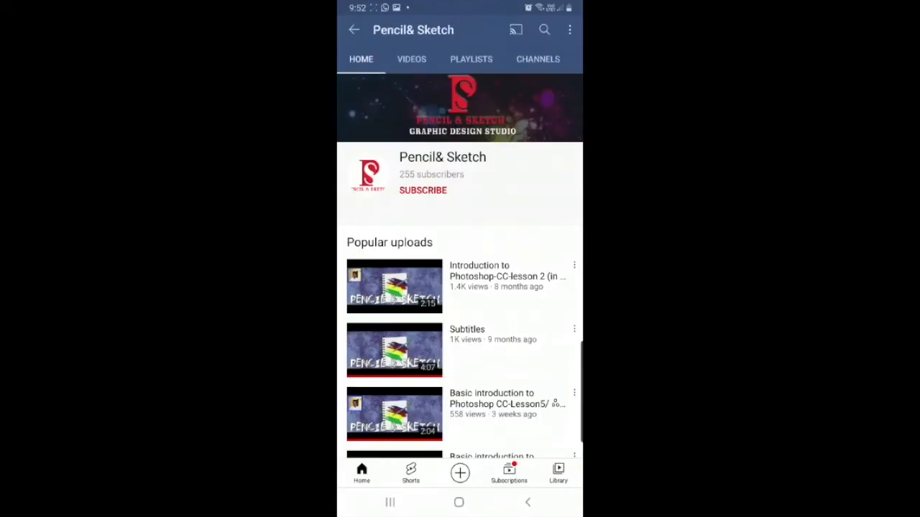
# In the YouTube app, subscribe to the Pencil& Sketch channel and try to turn on its notifications
pyautogui.scroll(-2, 460, 287)
pyautogui.scroll(2, 460, 287)
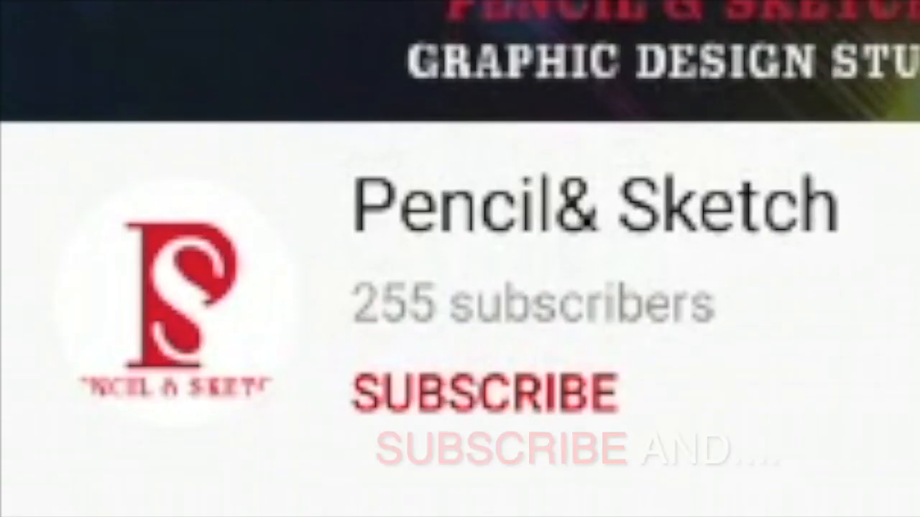
pyautogui.click(422, 187)
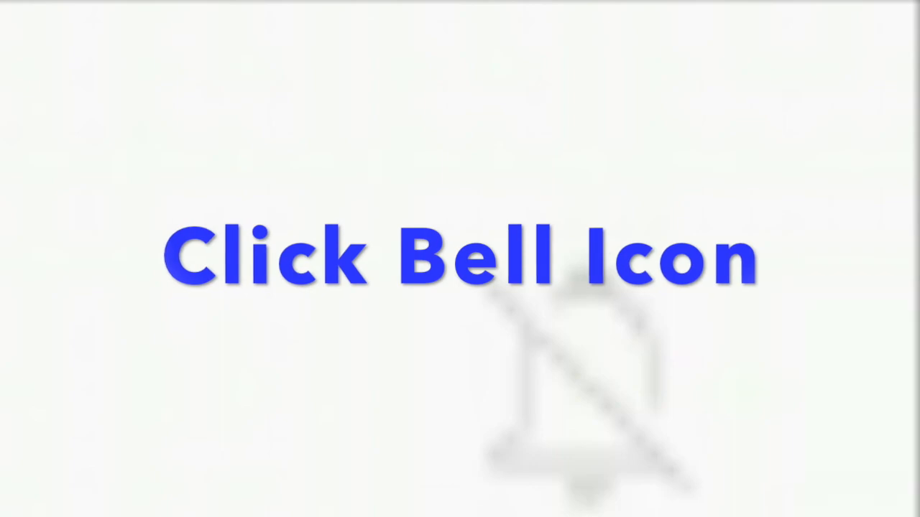
pyautogui.click(587, 388)
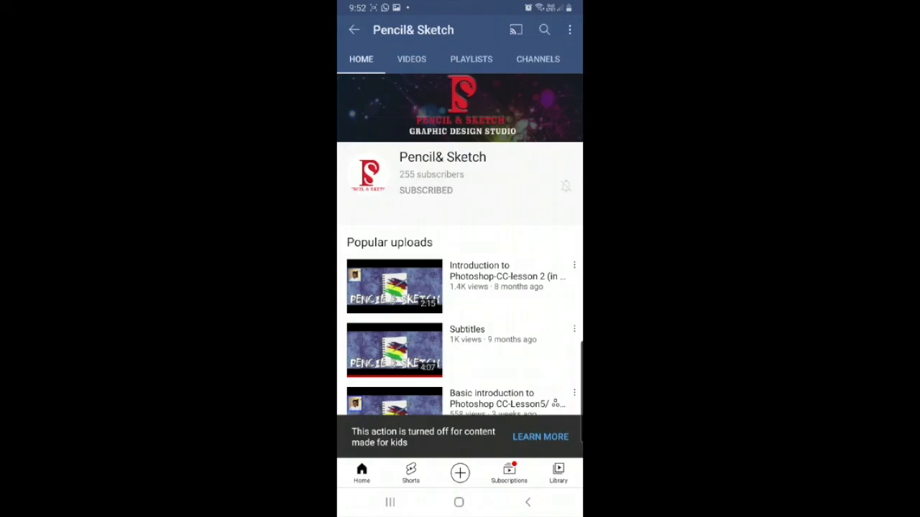